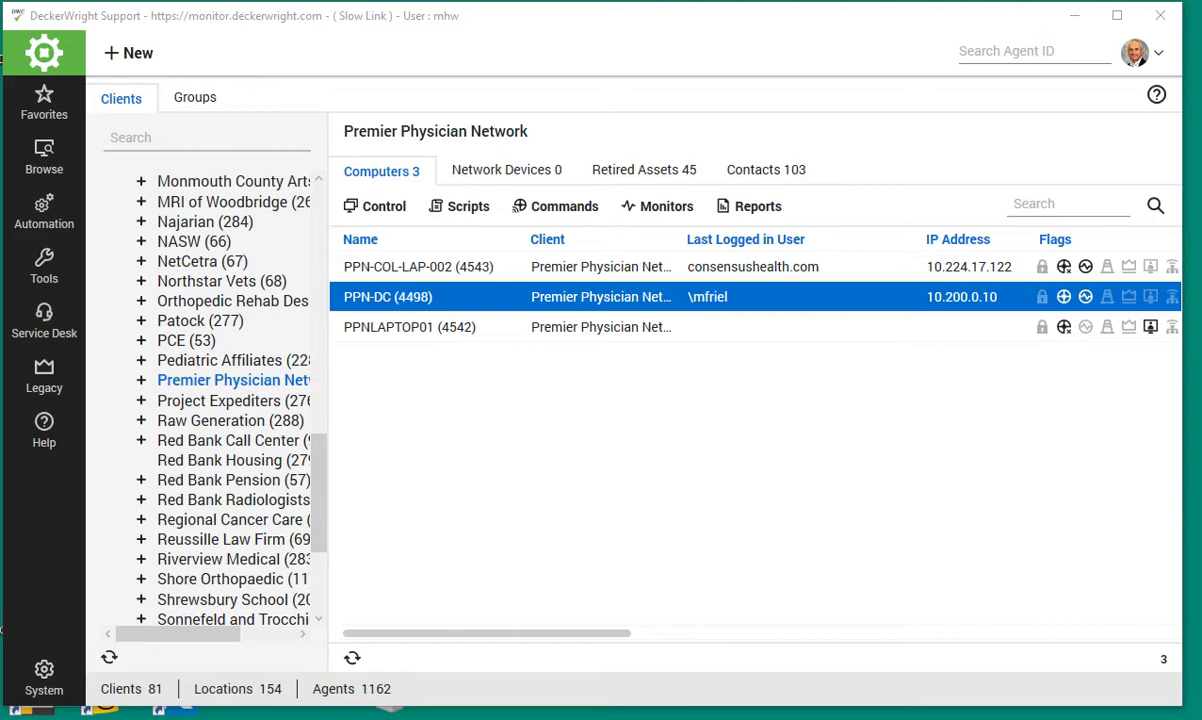
- Go to System > Users and Contacts to list the Client Access Group's users
click(44, 667)
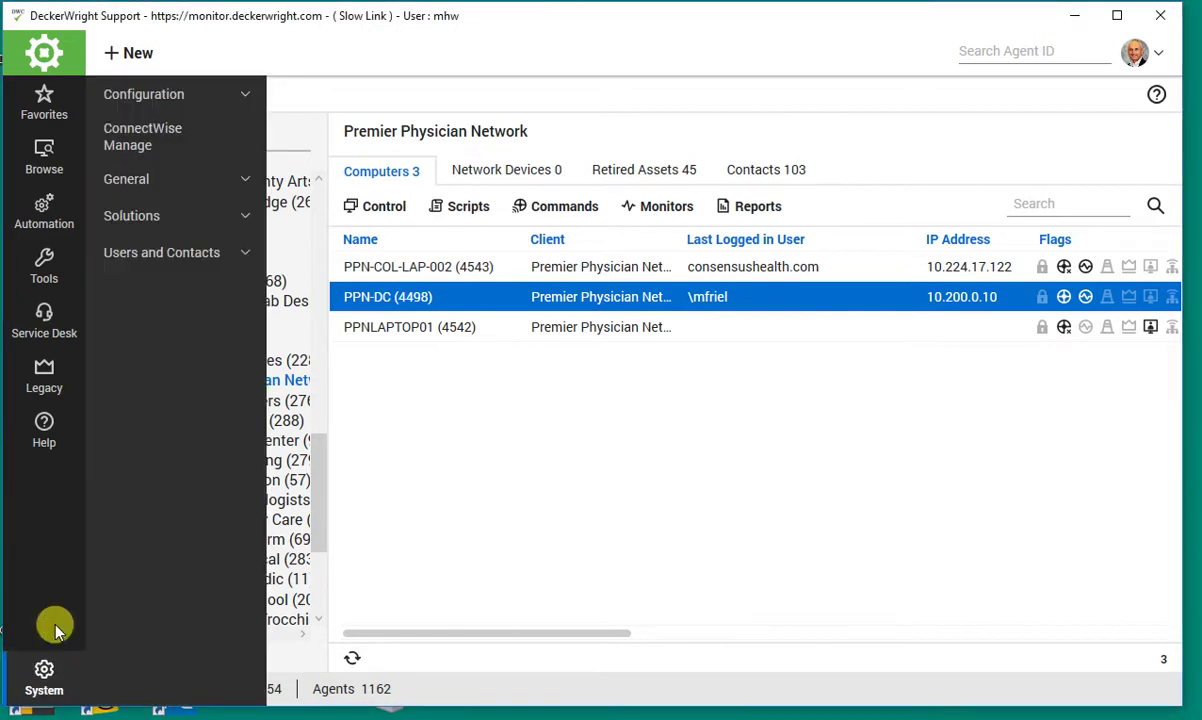
click(133, 254)
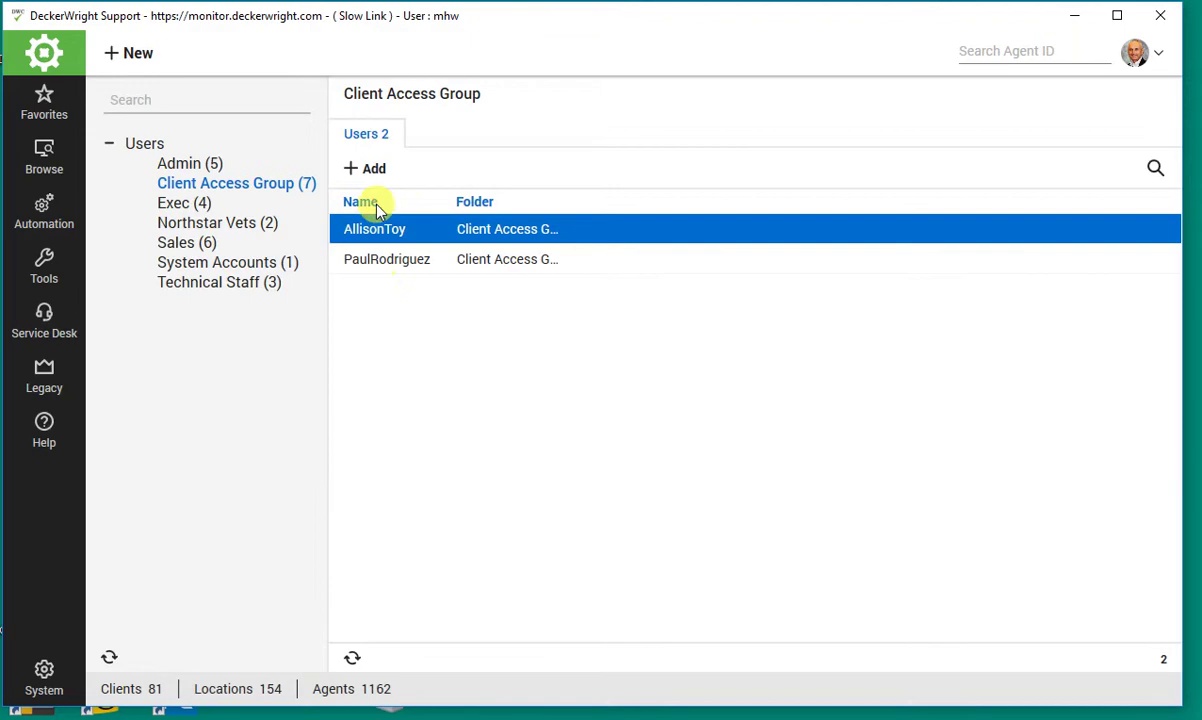
- Add a new user TestUser with its password, password confirmation and e-mail address, then view its permissions
click(358, 169)
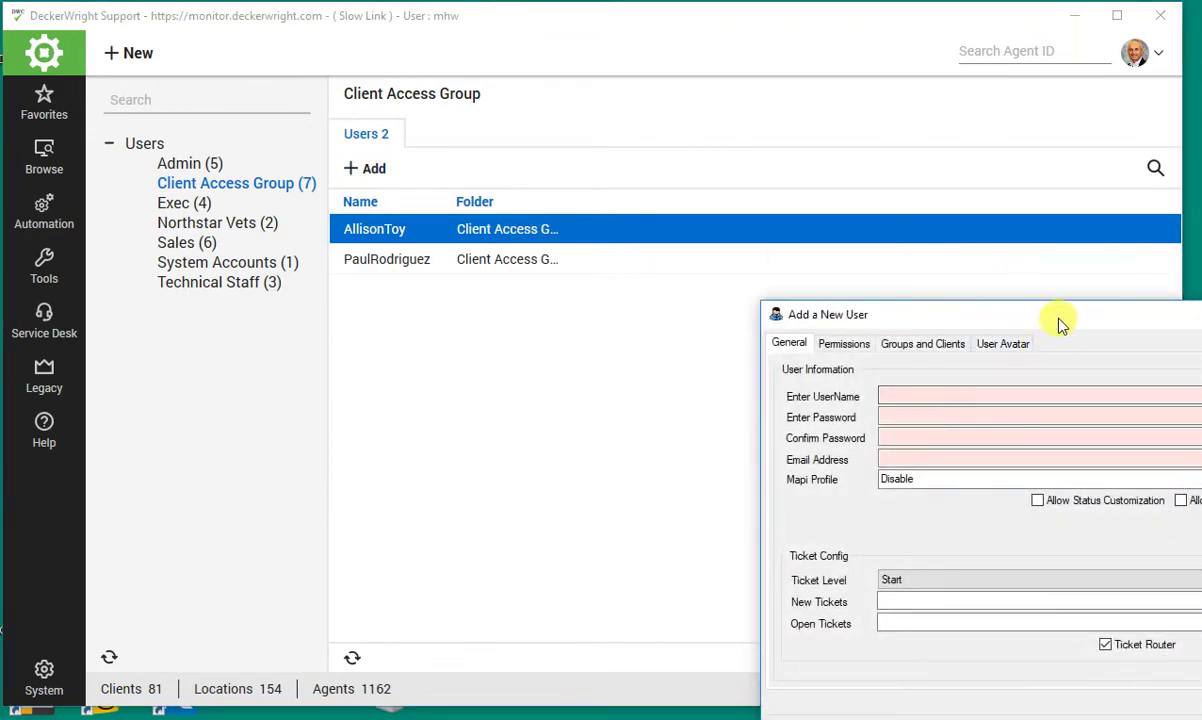
drag(1060, 322, 752, 257)
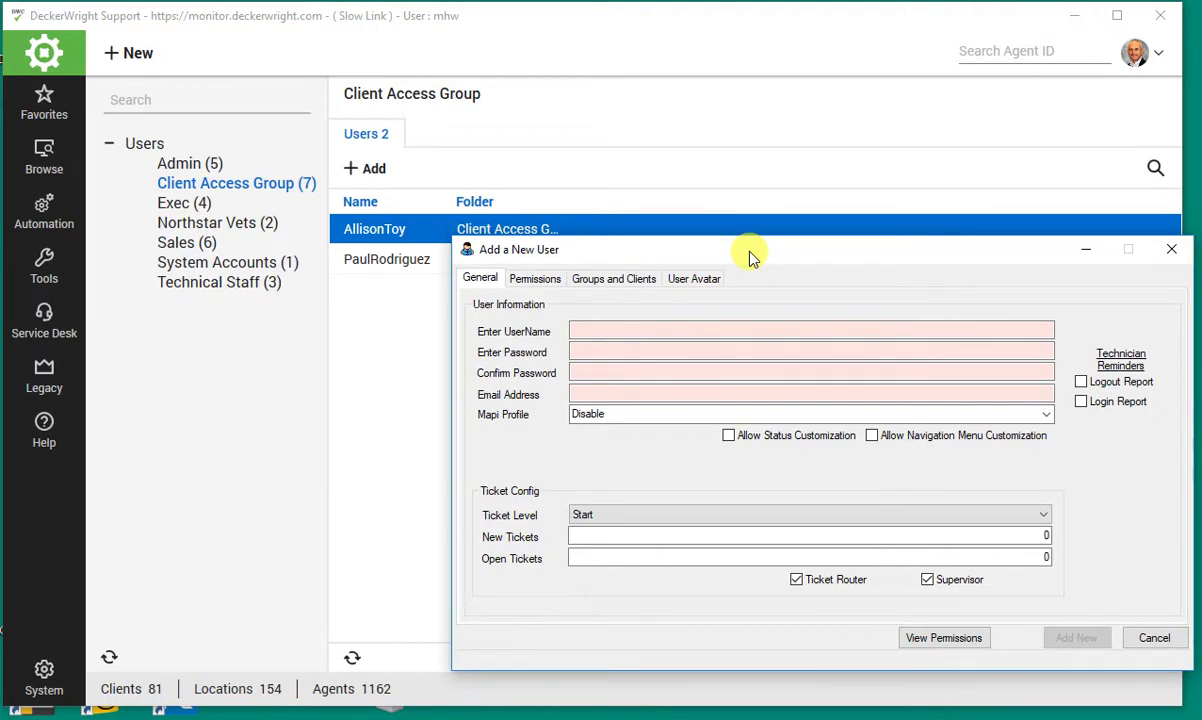
click(788, 322)
text(TestUser)
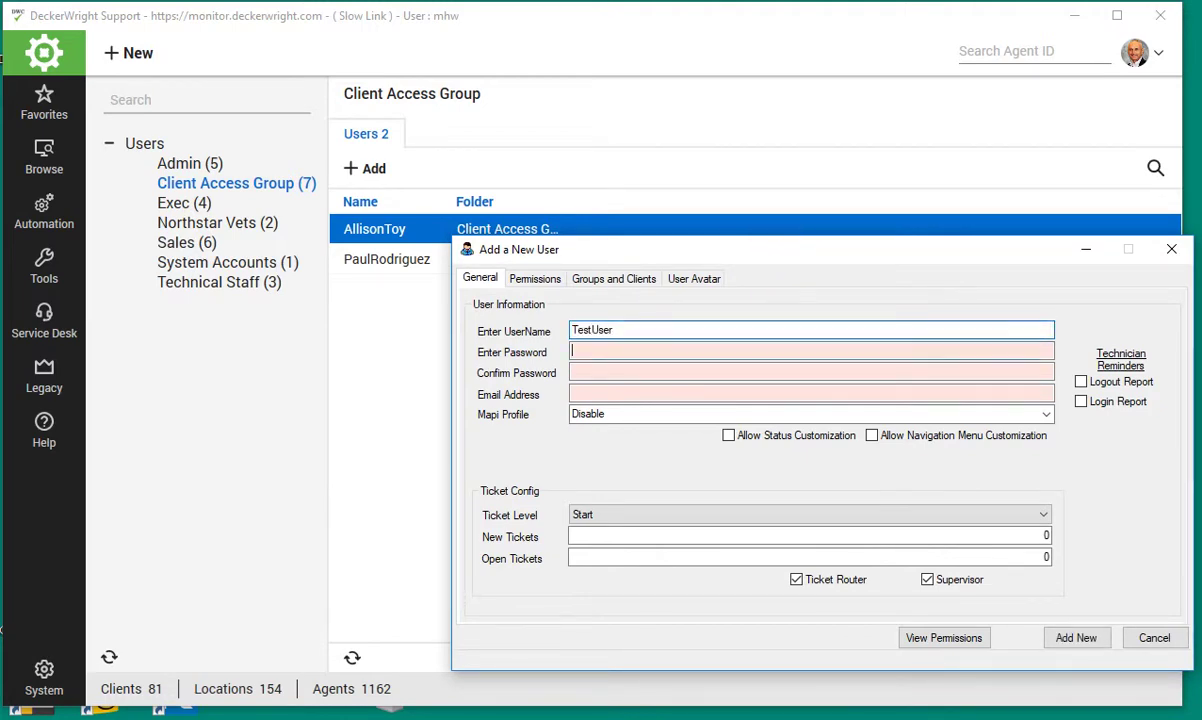
key(Tab)
text(**)
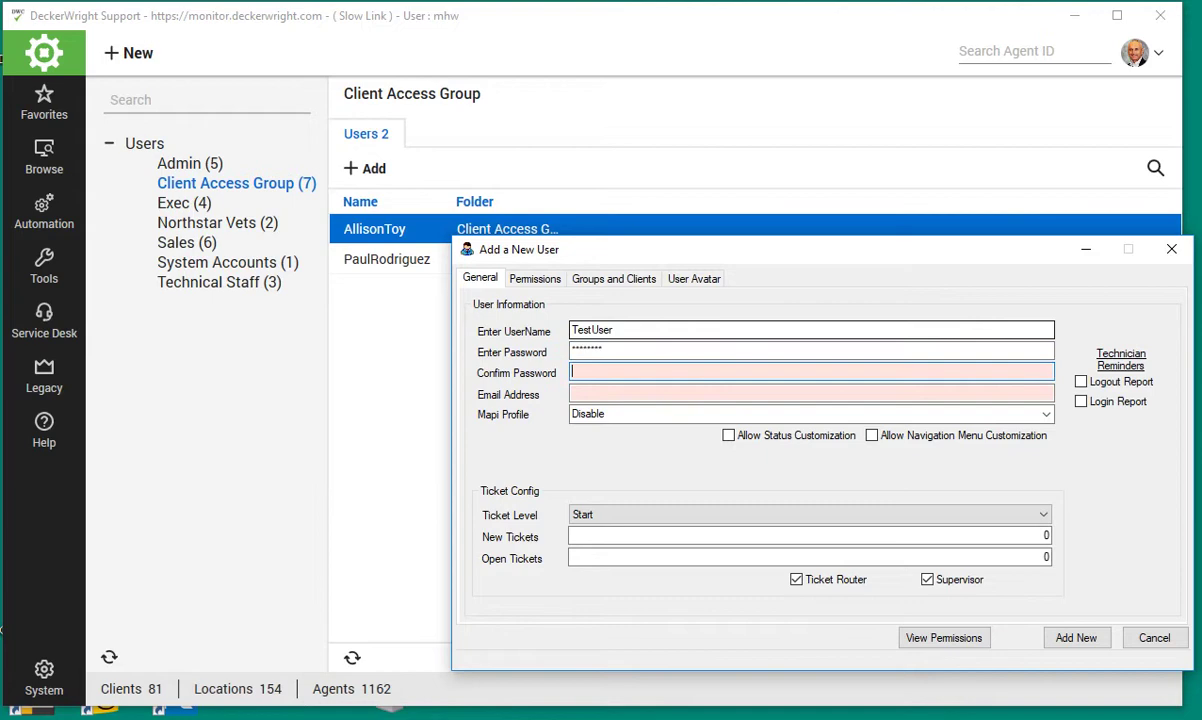
text(**)
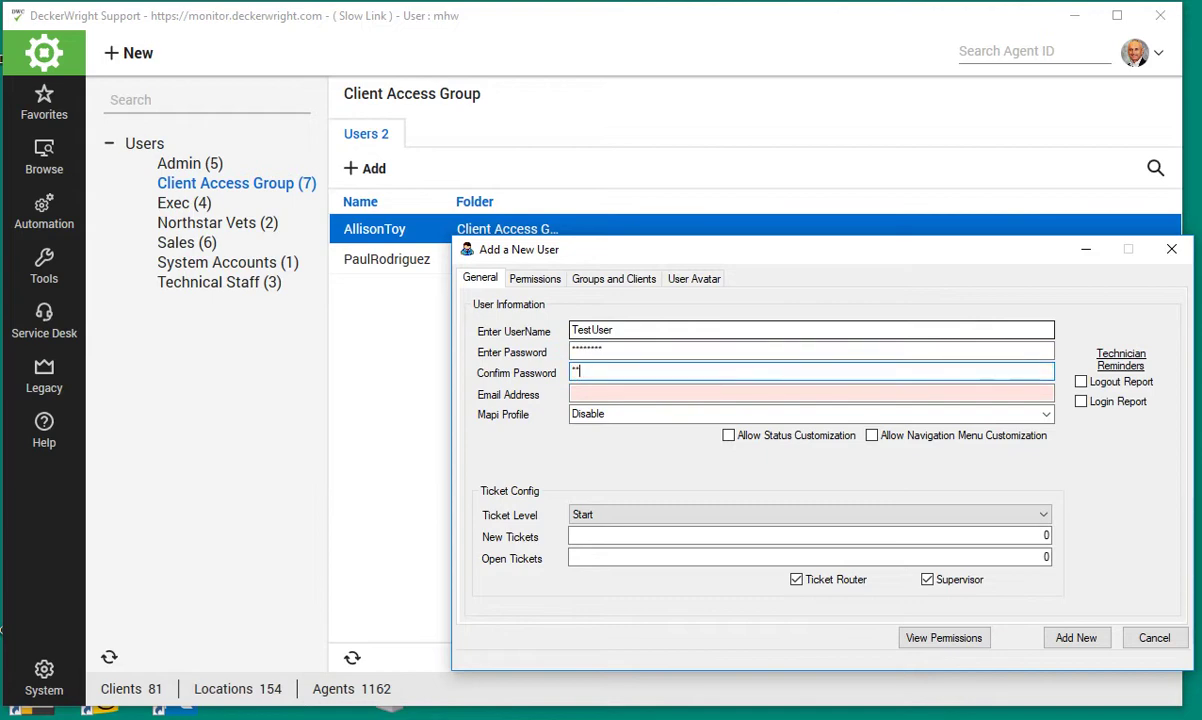
text(***)
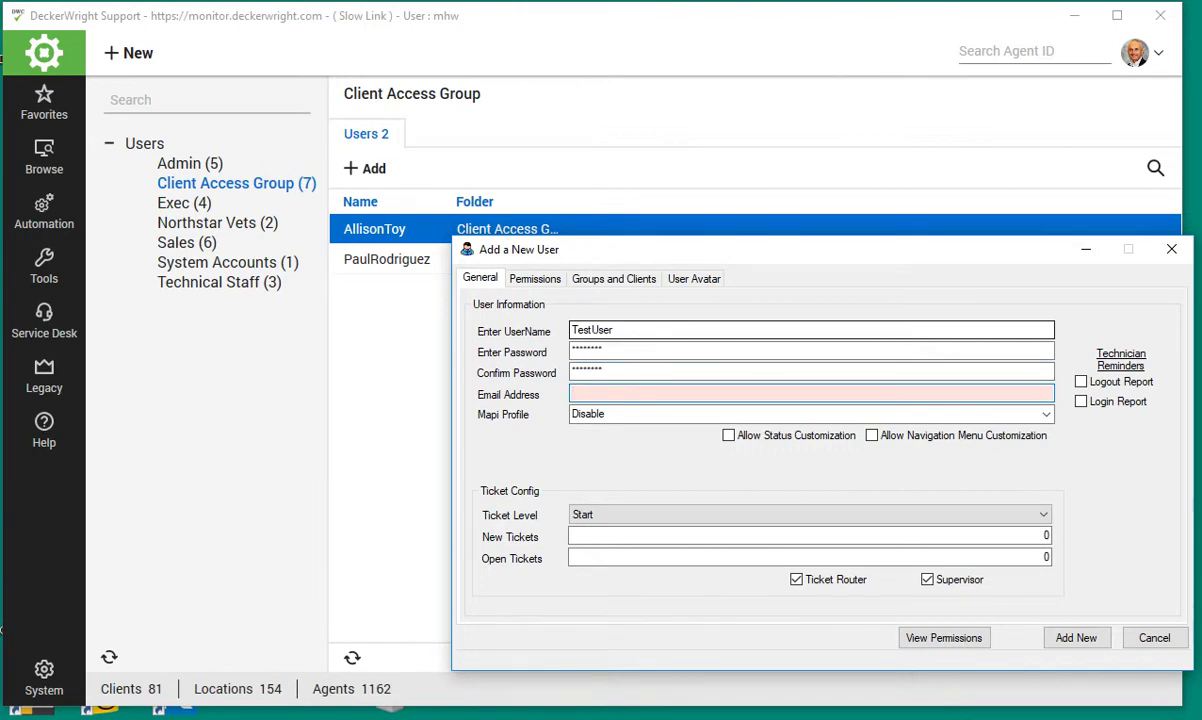
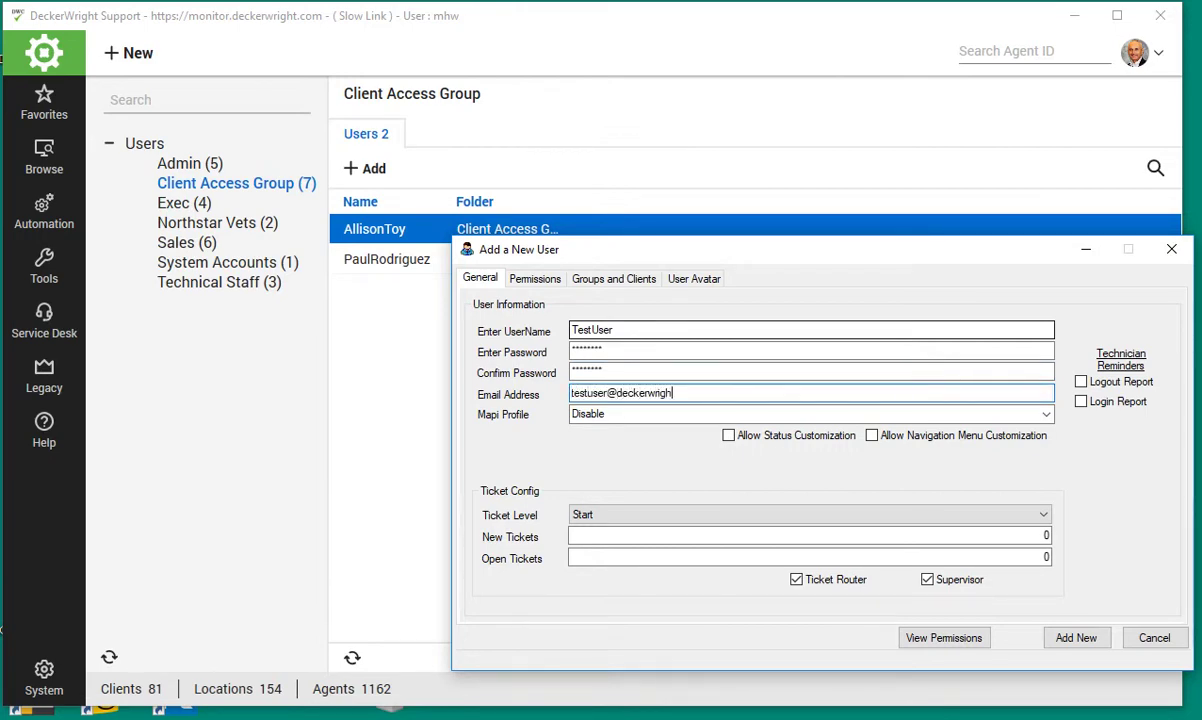
key(Tab)
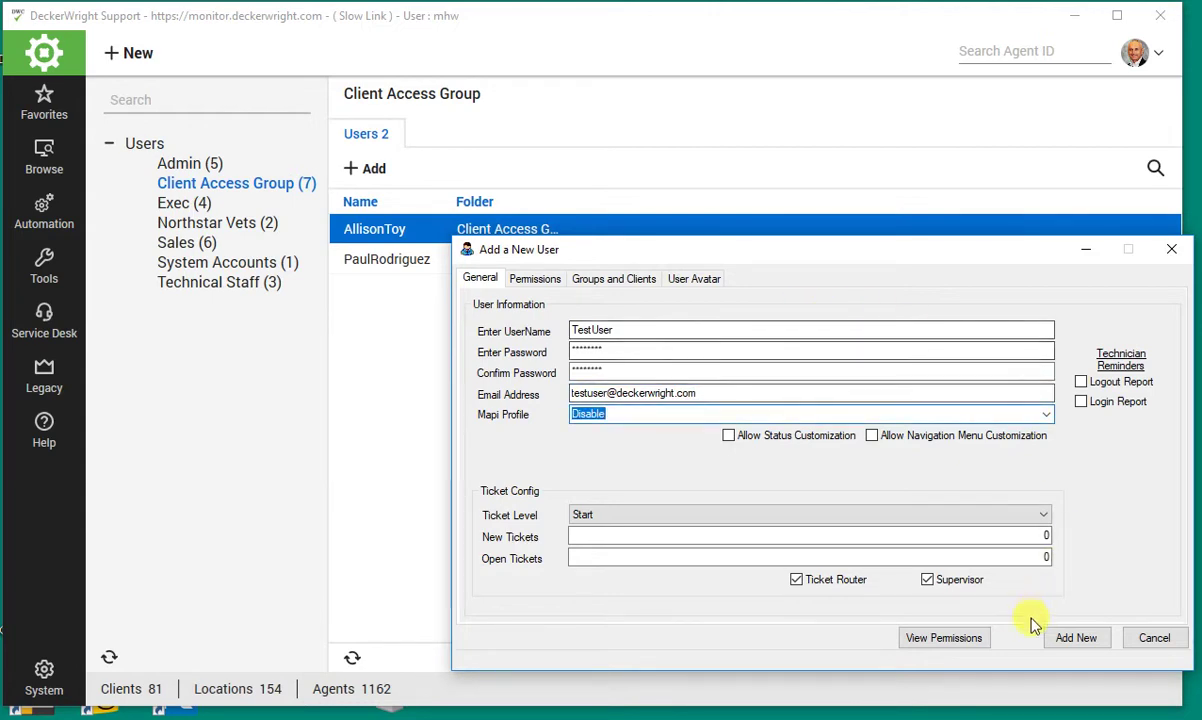
click(535, 280)
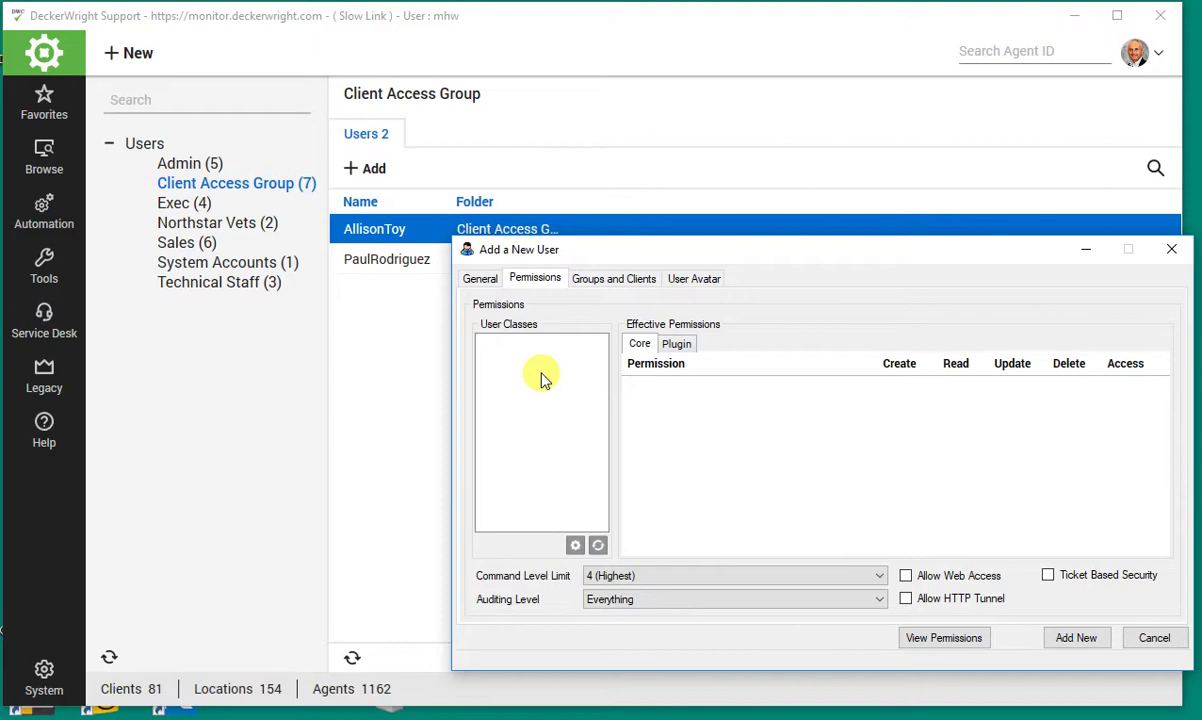
- Assign TestUser the LBHA - User Class and Dispatcher user classes
right_click(541, 378)
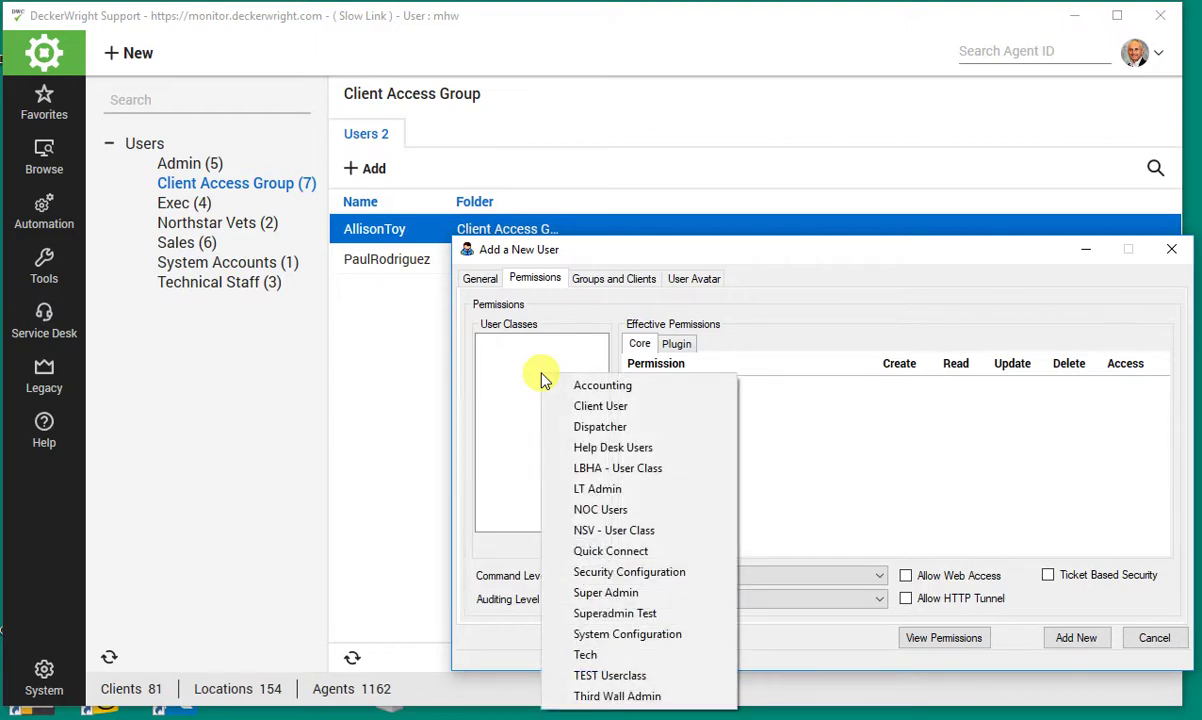
click(600, 469)
right_click(538, 462)
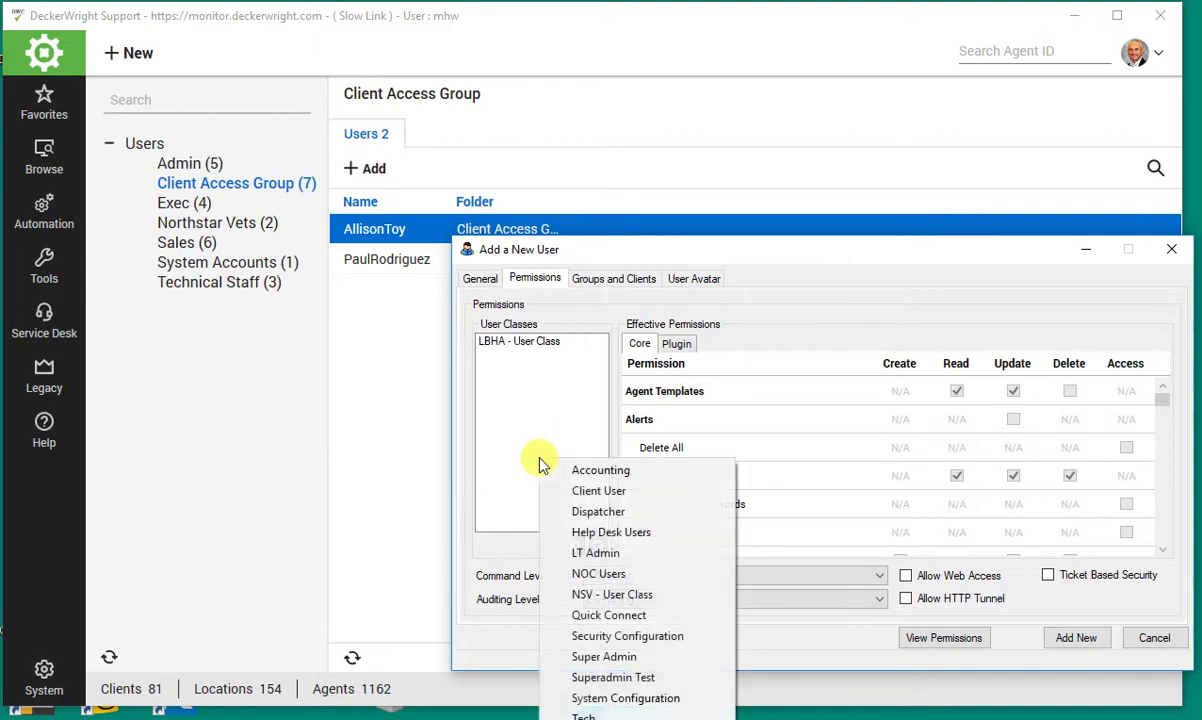
click(565, 511)
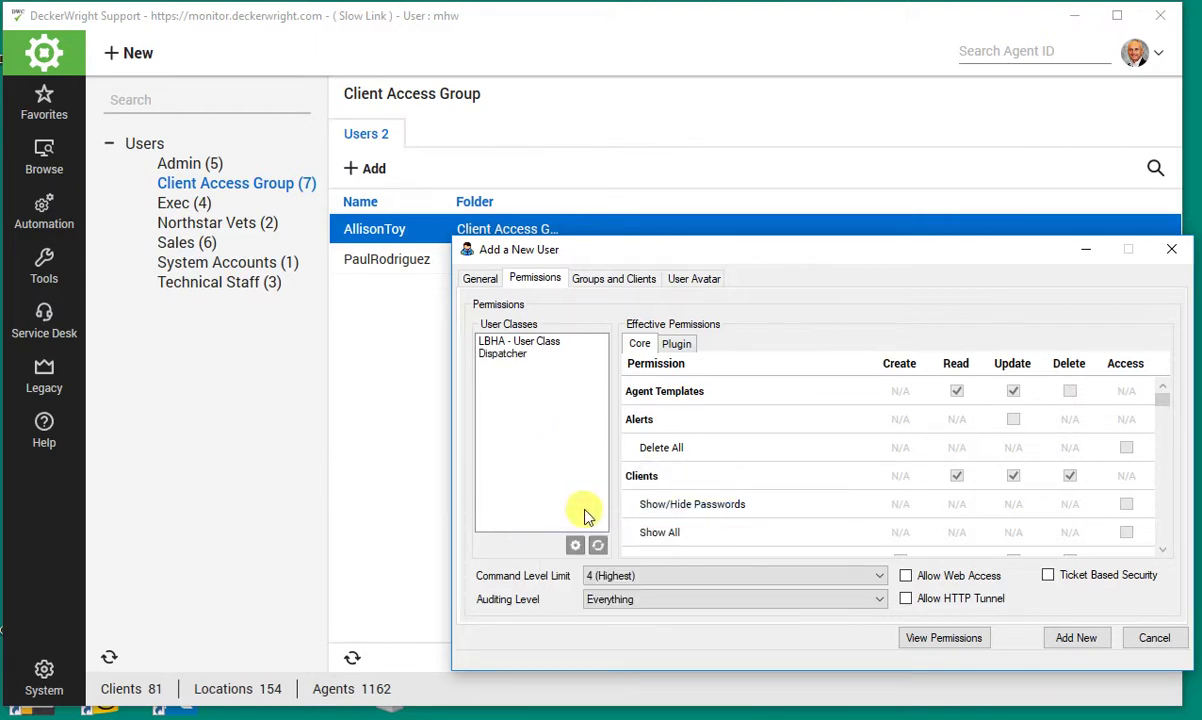
- Allow web access and HTTP tunnel, with command level 0 (Lowest) and auditing None
click(908, 601)
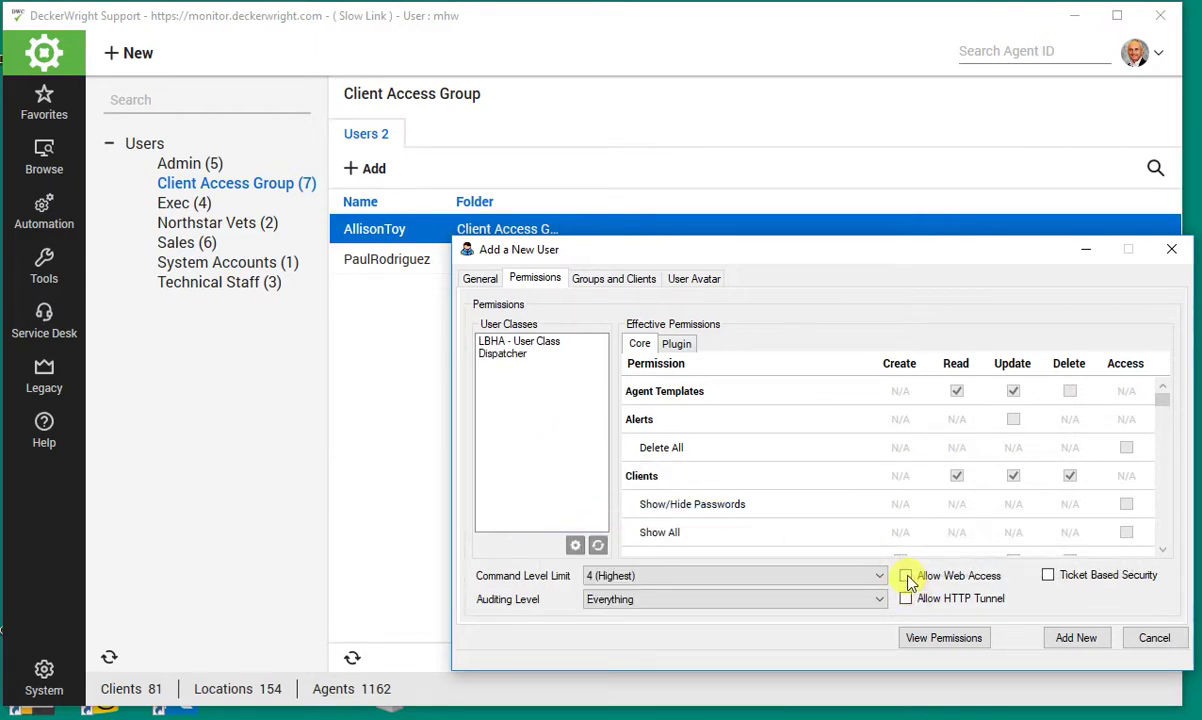
click(906, 599)
click(876, 575)
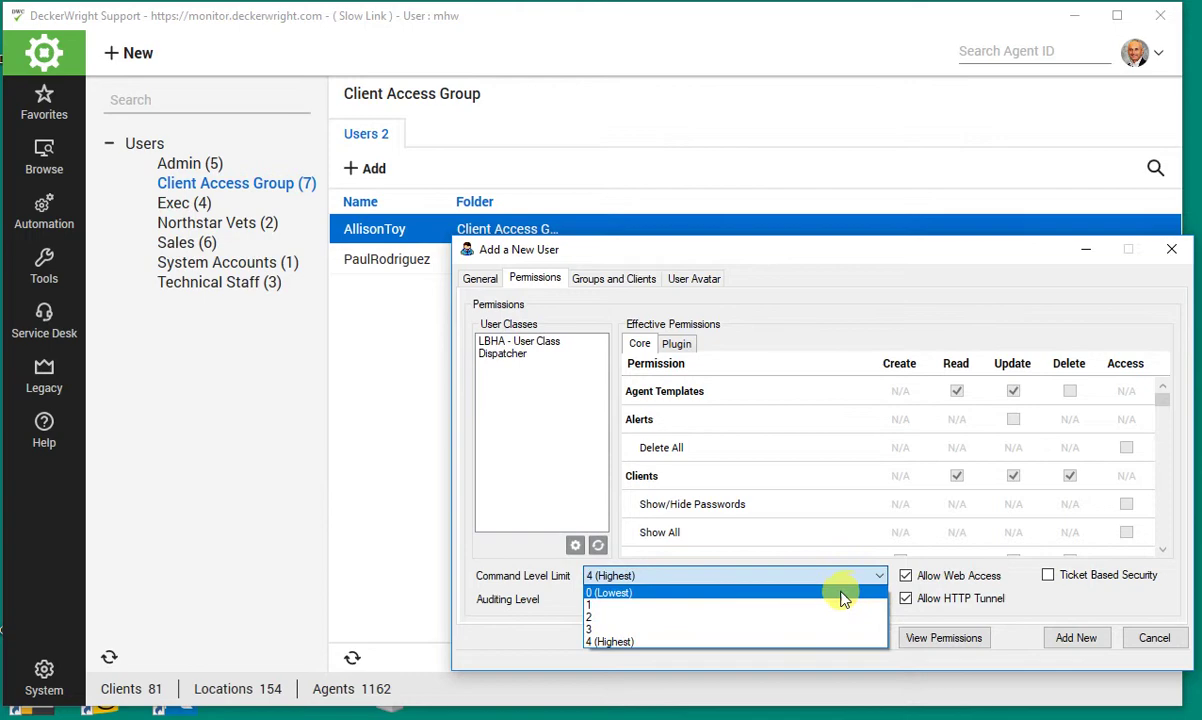
click(835, 596)
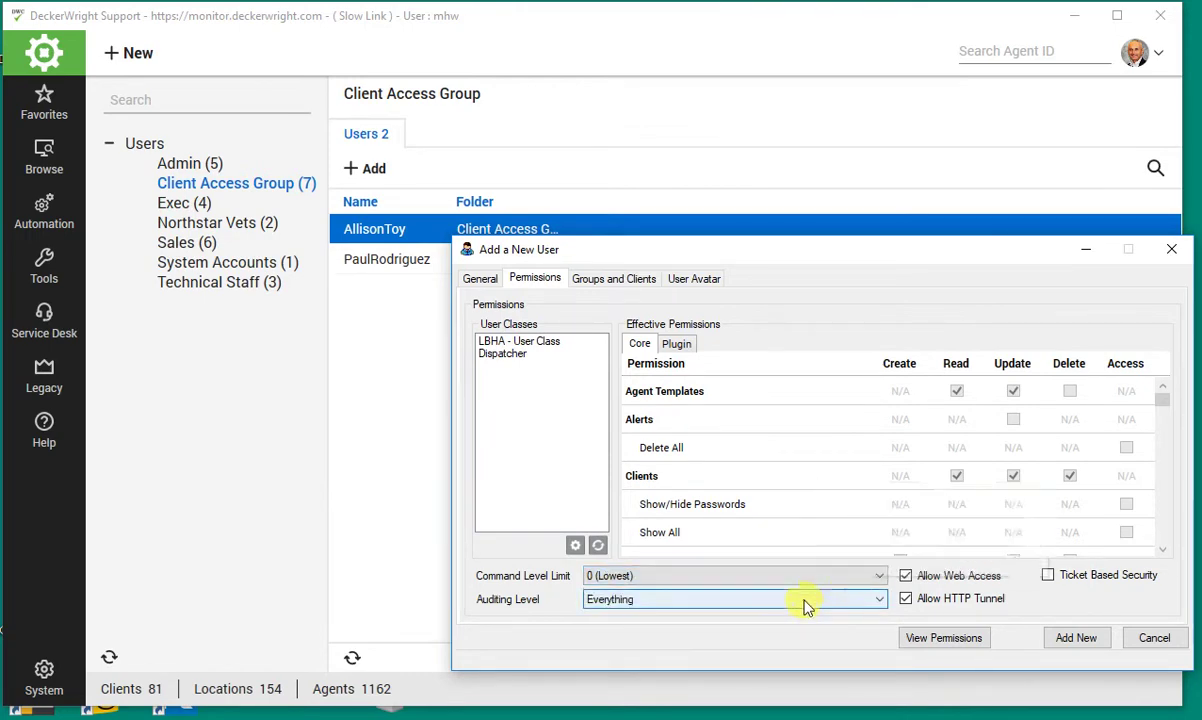
click(806, 602)
click(786, 617)
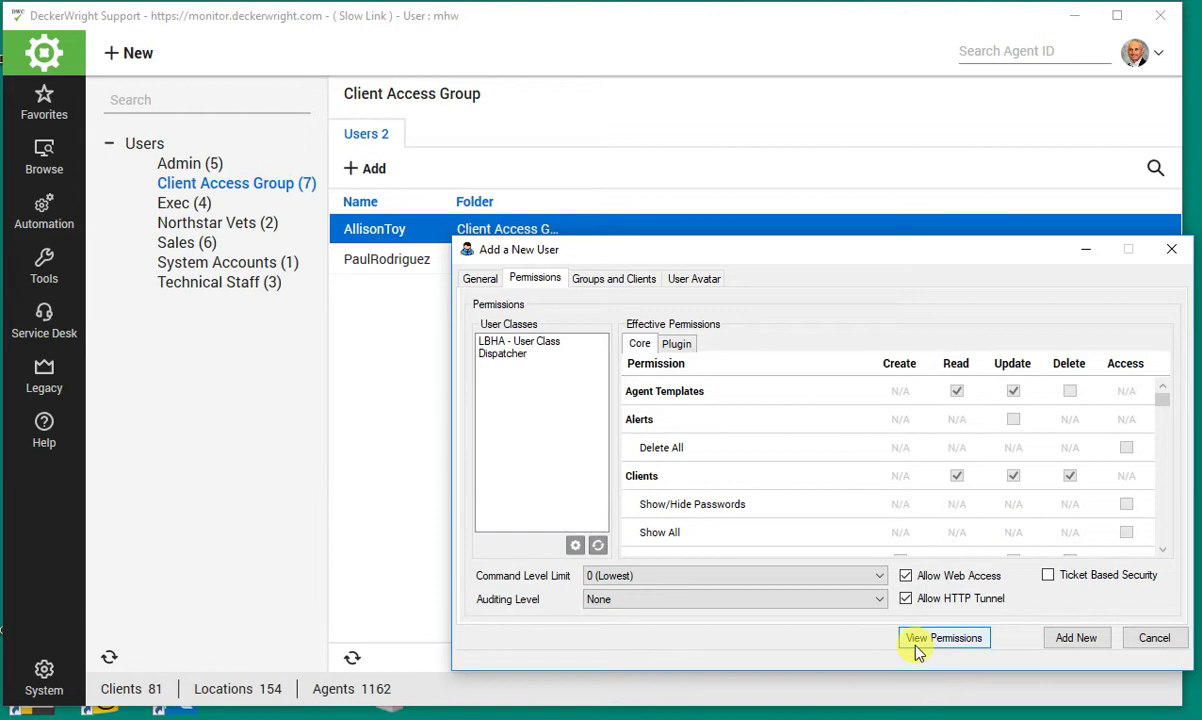
- Add Premier Physician Network as the user's primary client
click(615, 278)
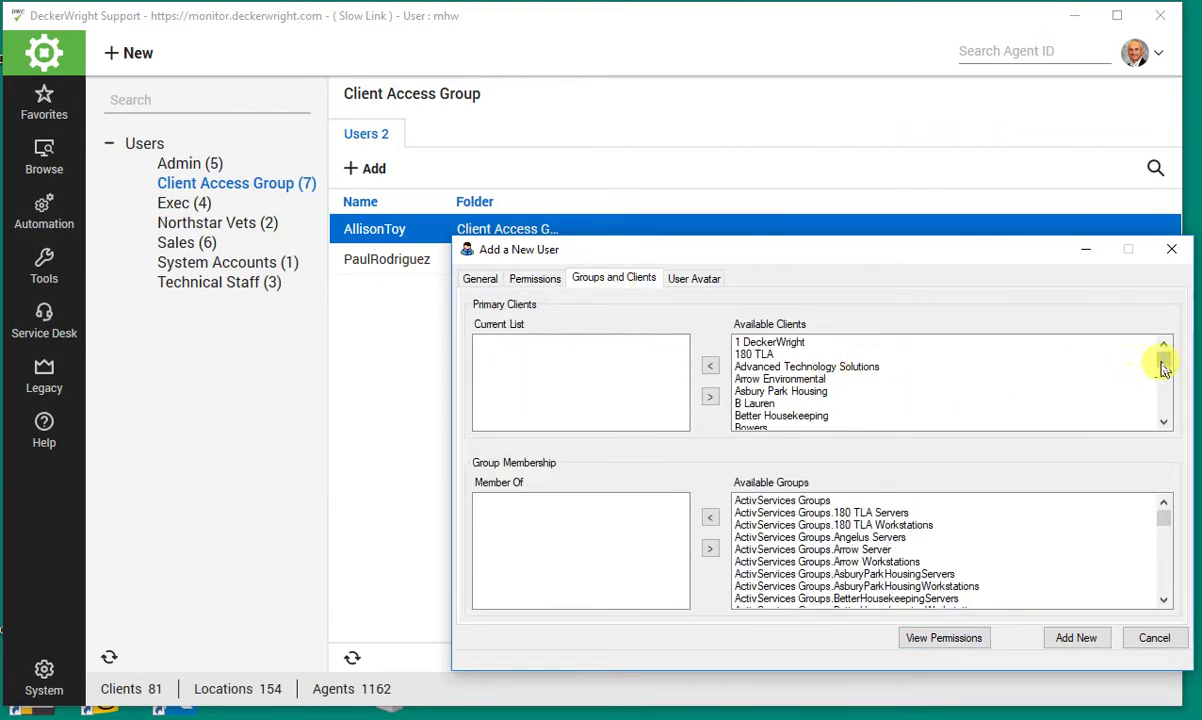
drag(1162, 366, 1165, 400)
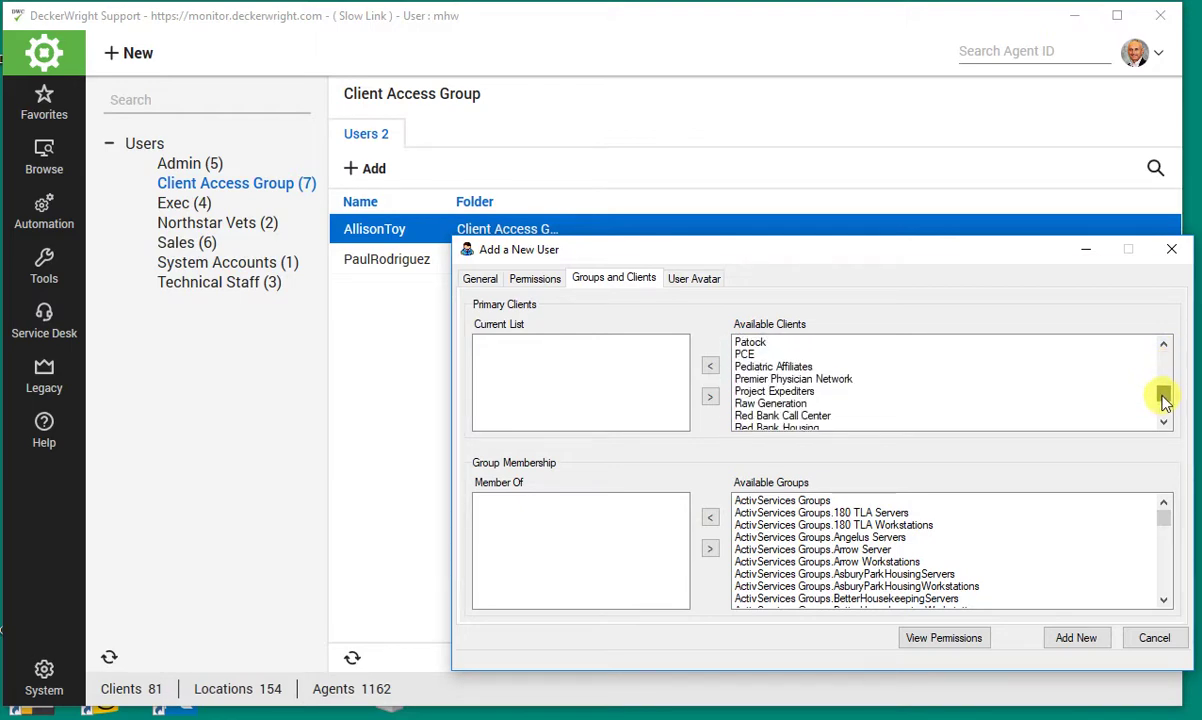
click(834, 380)
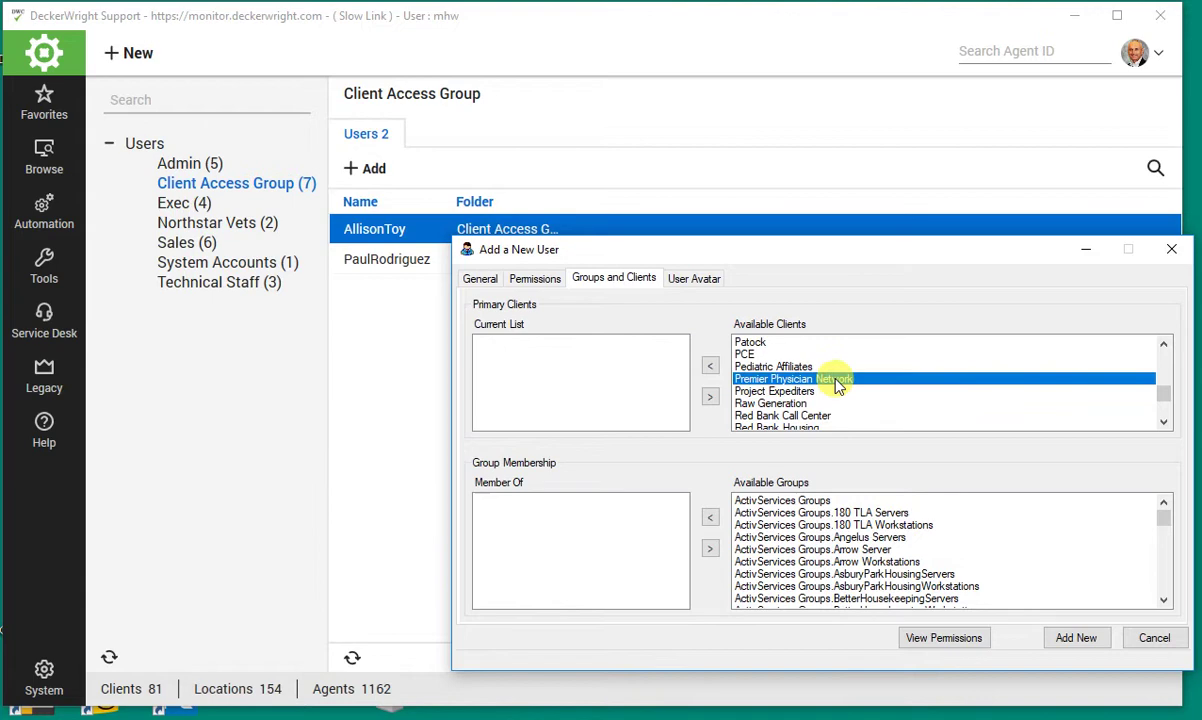
click(707, 366)
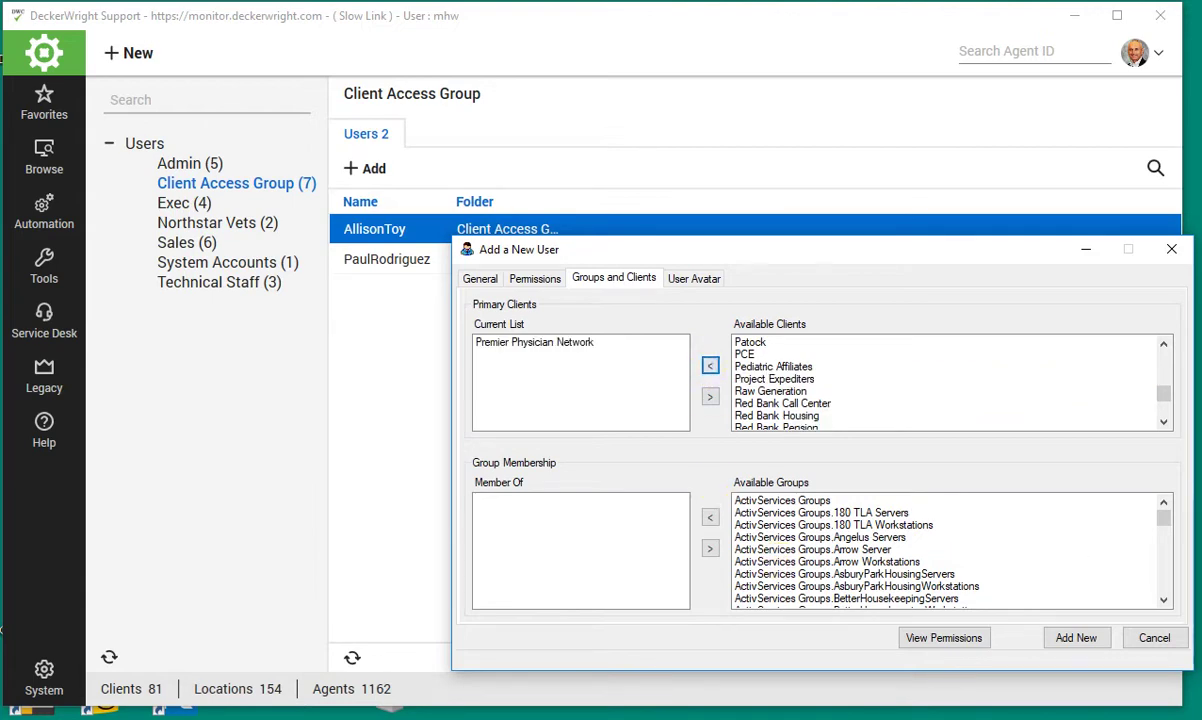
- Make the user a member of All Clients.Premier Physician Network and create the user
drag(1166, 518, 1162, 529)
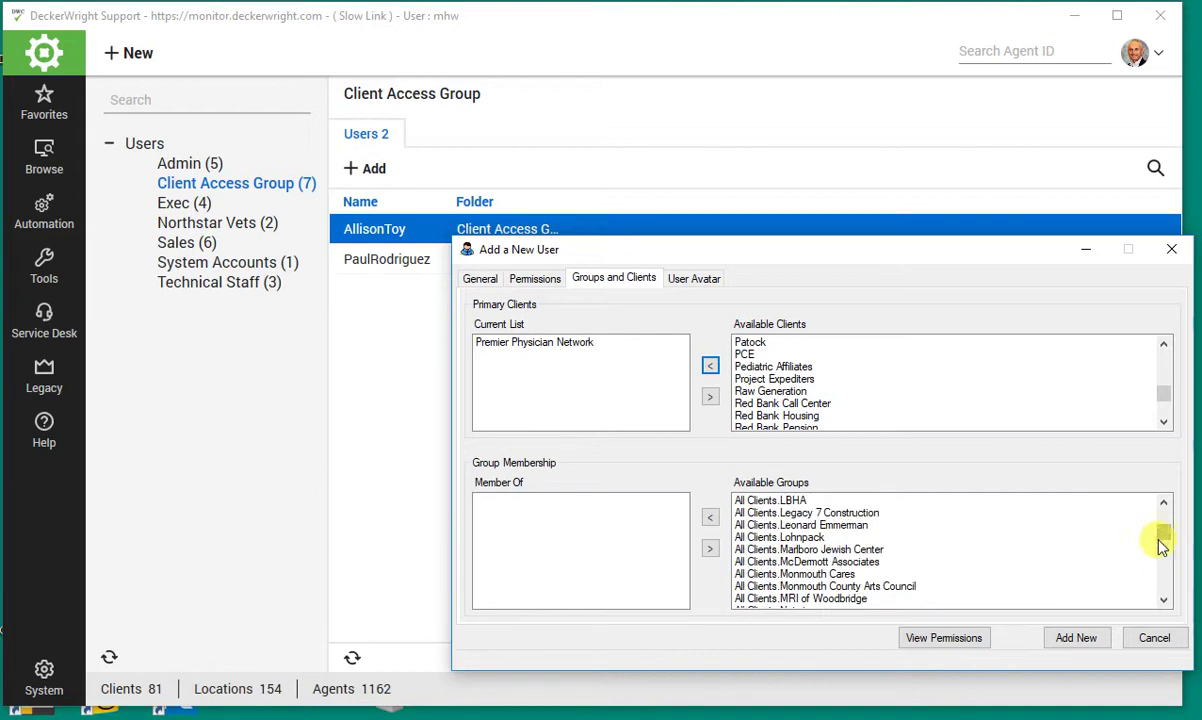
click(1163, 577)
click(1163, 577)
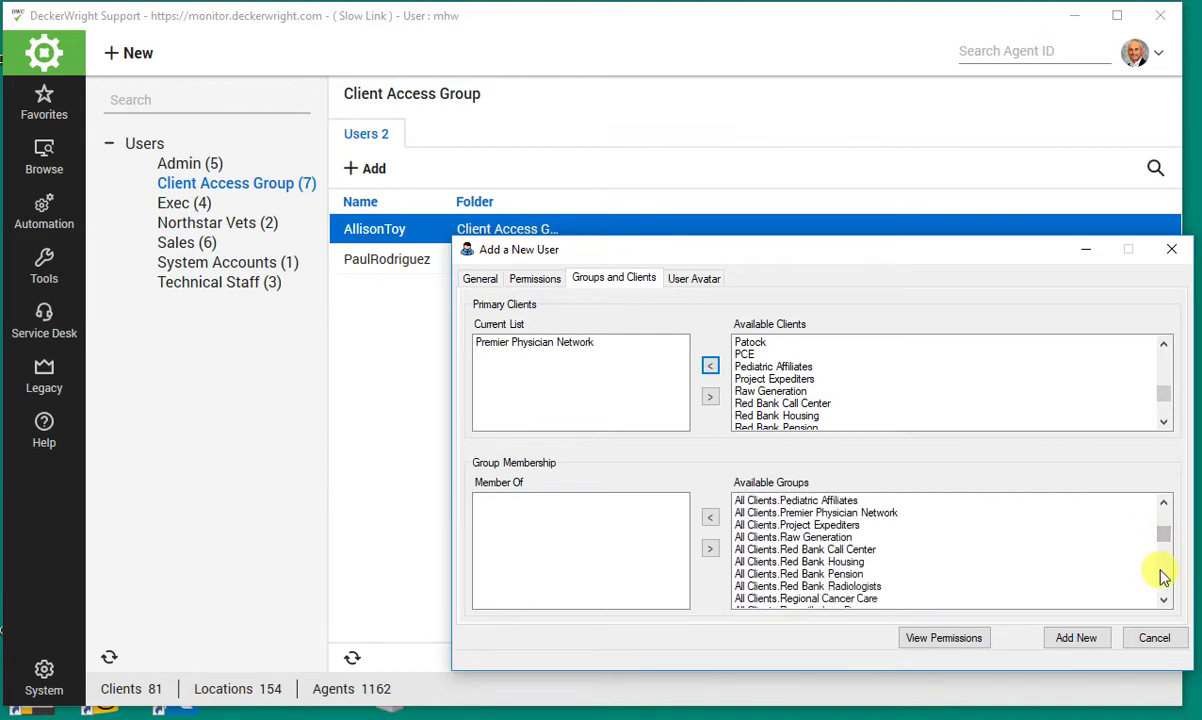
click(851, 514)
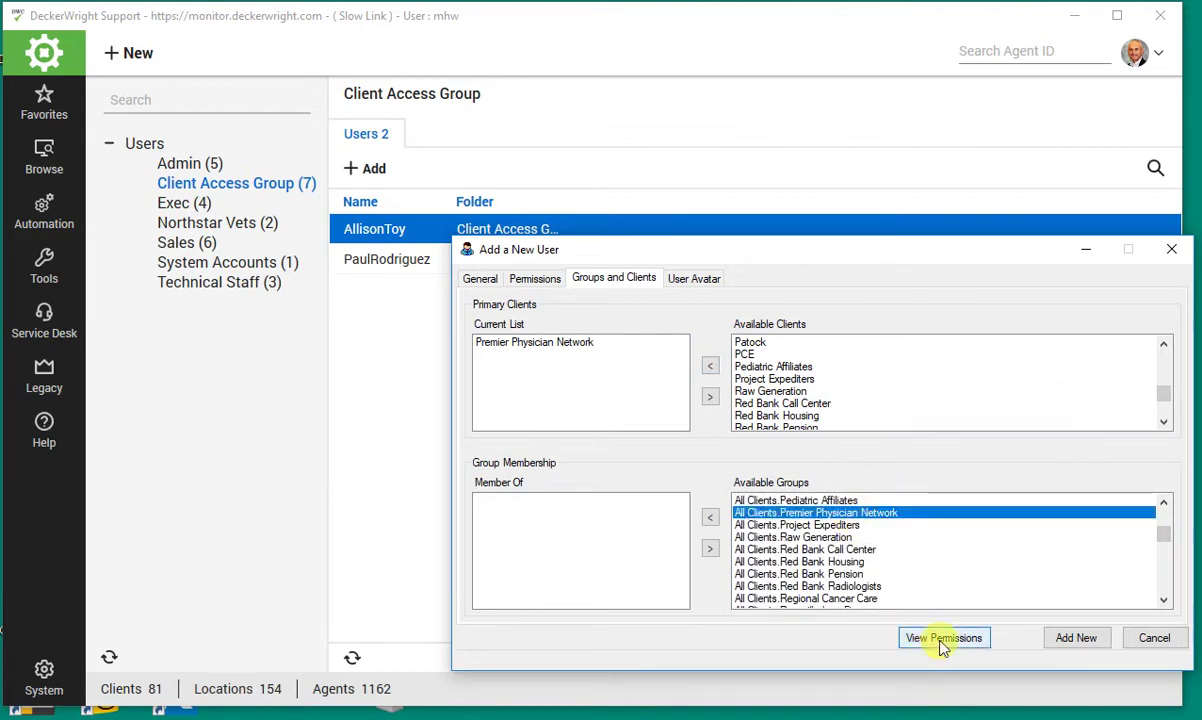
click(710, 517)
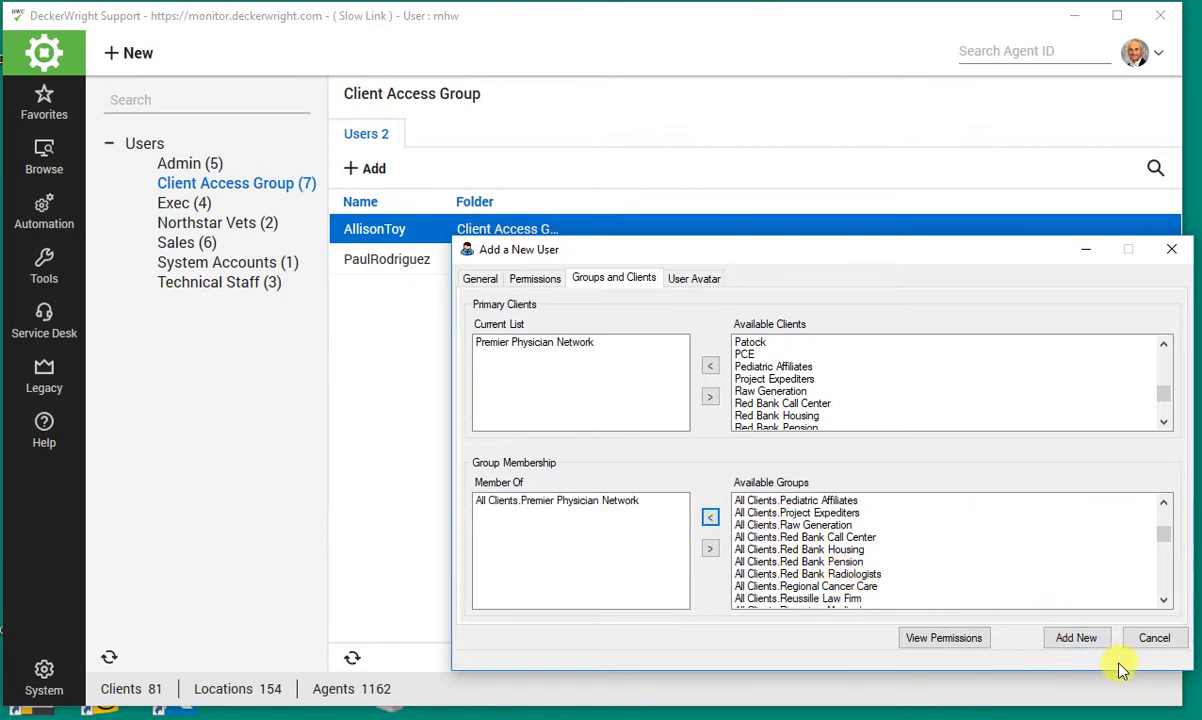
click(1088, 641)
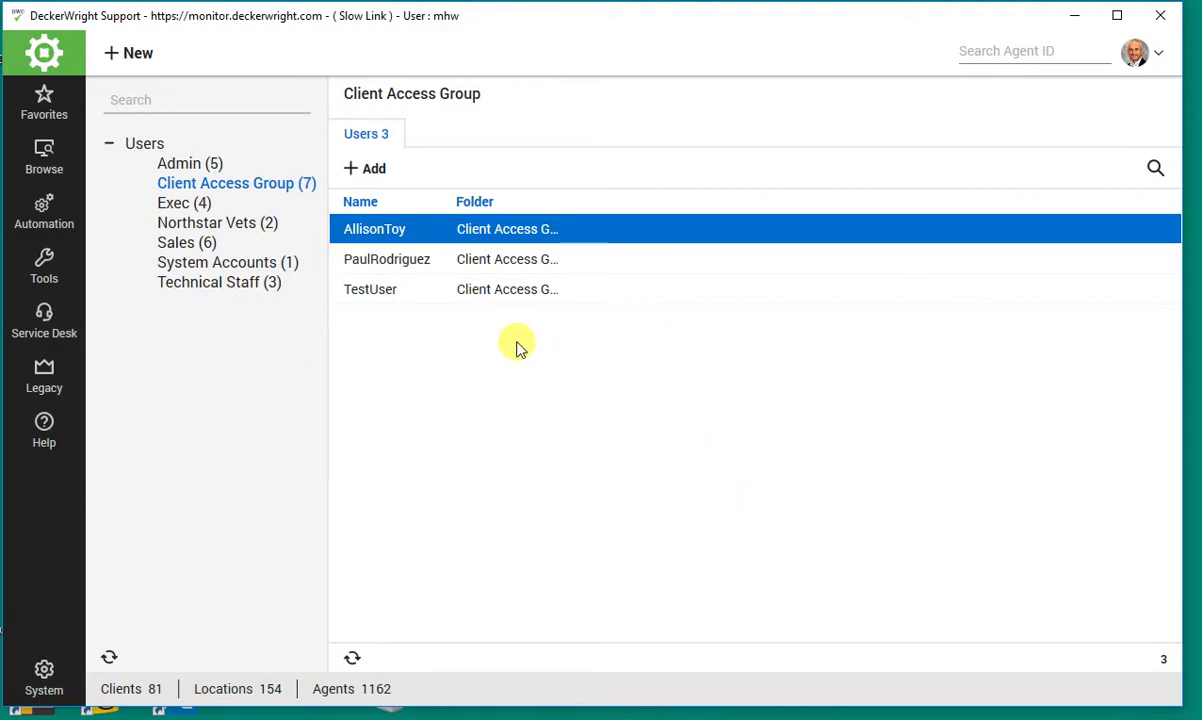
- Review TestUser's assigned user classes and client group memberships
double_click(381, 293)
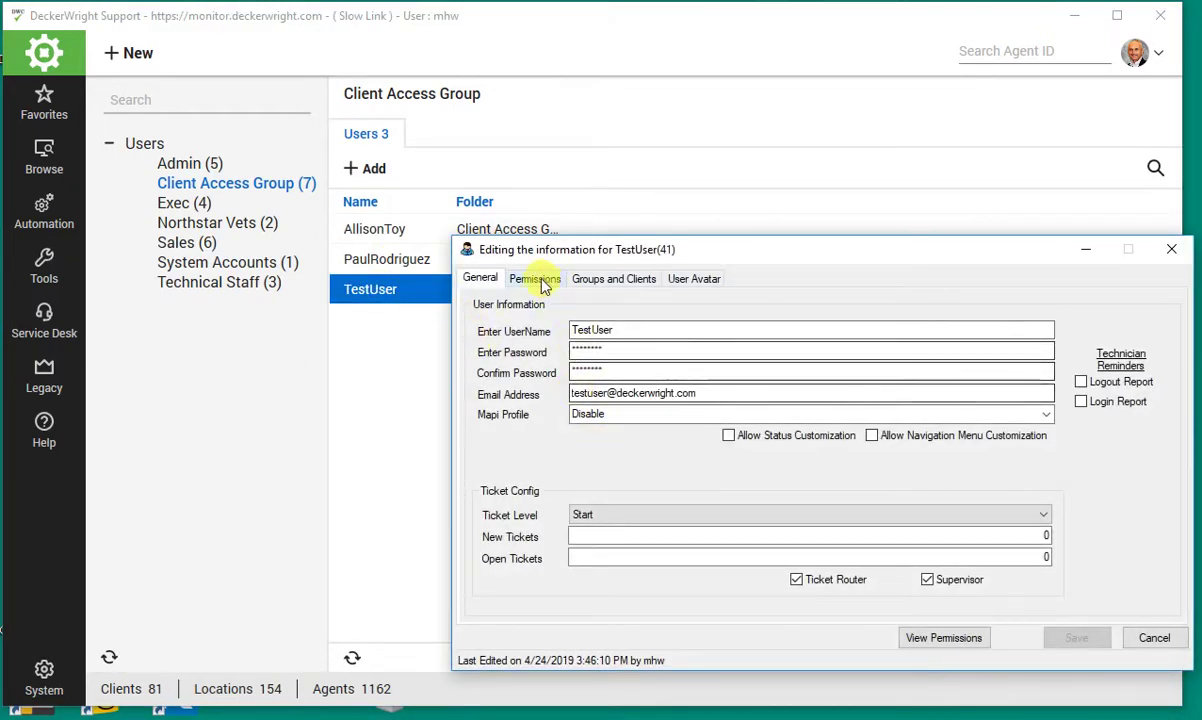
click(535, 279)
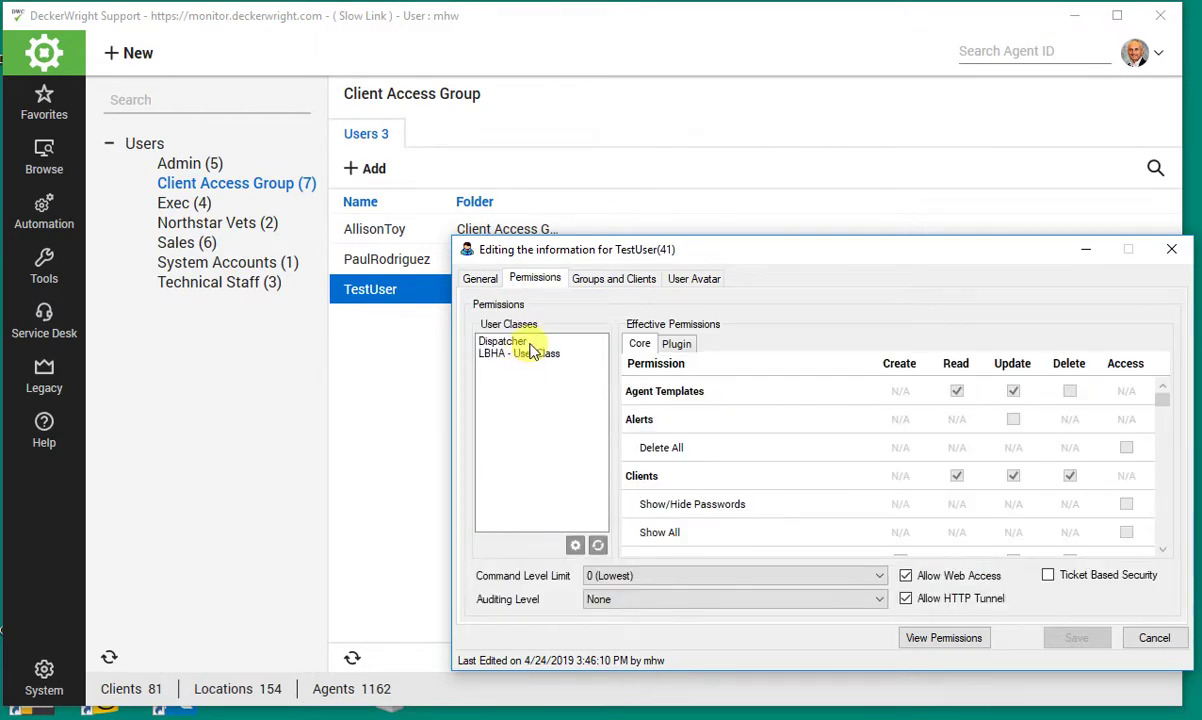
click(616, 279)
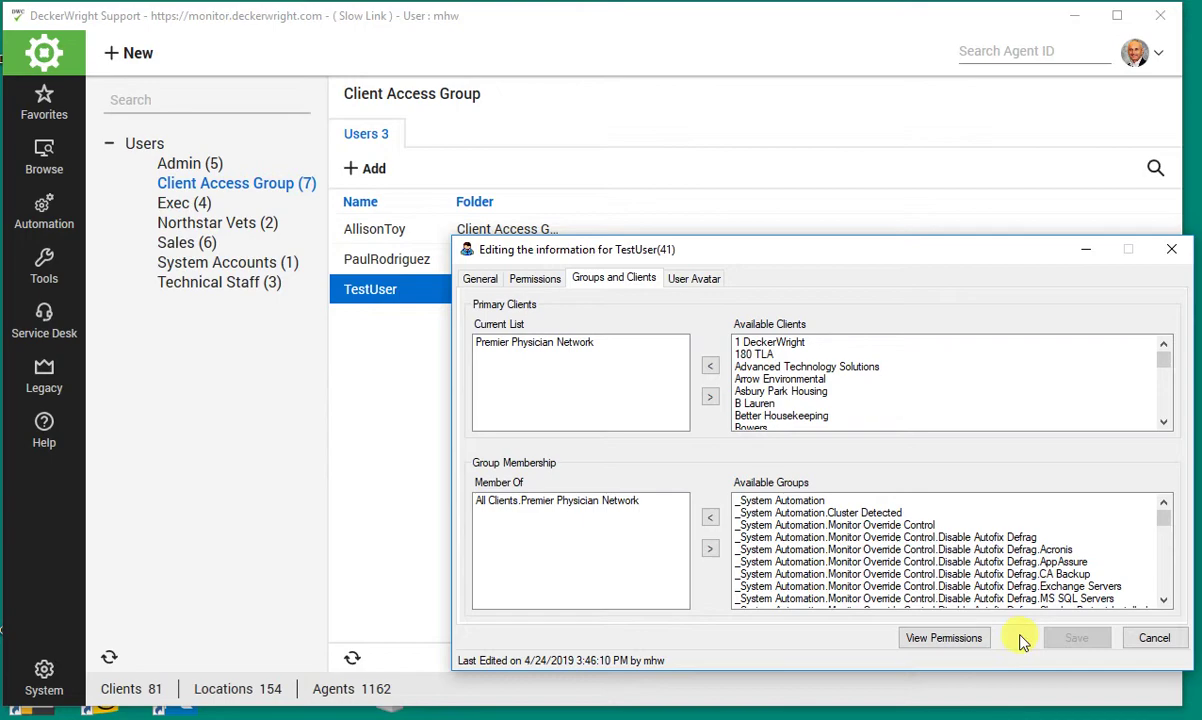
- Close TestUser's details without changes and open Premier Physician Network's client details
click(1148, 640)
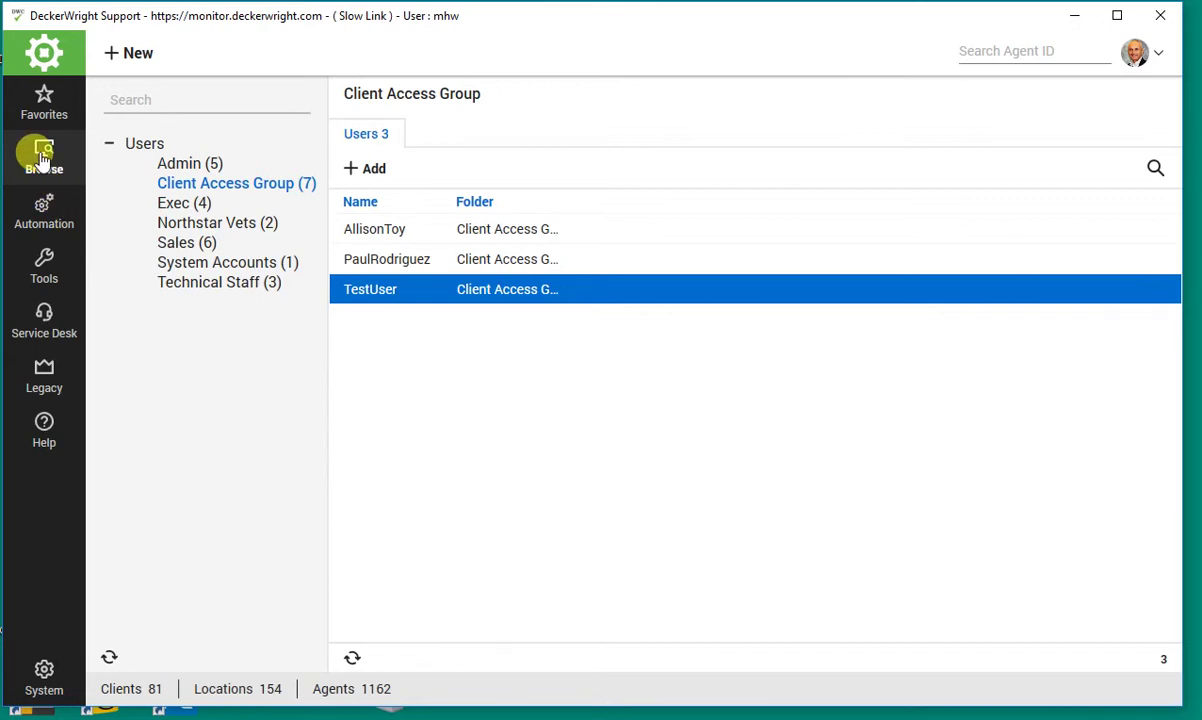
click(42, 158)
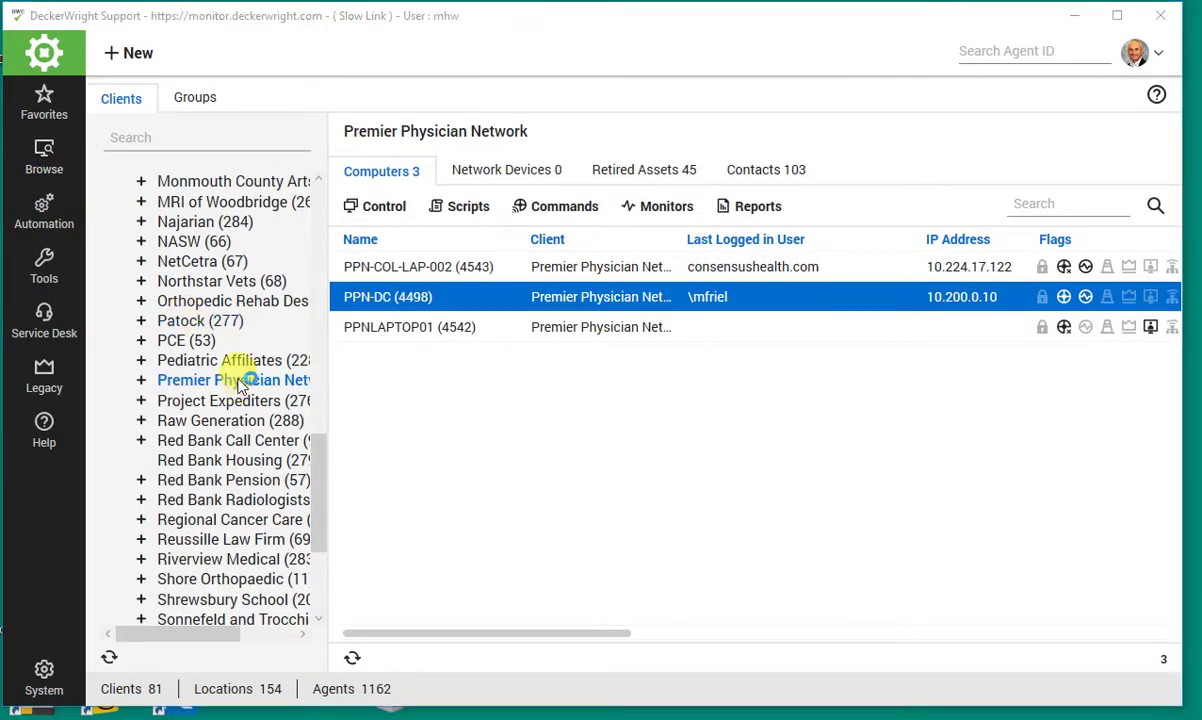
double_click(240, 383)
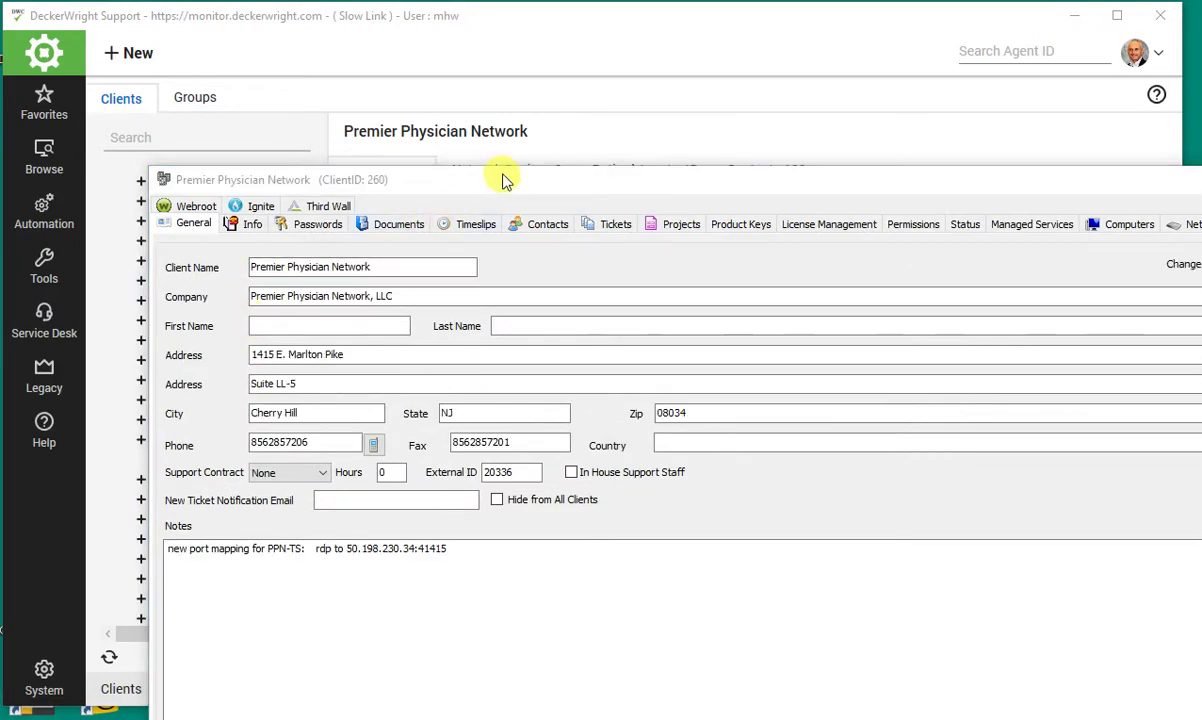
- On Premier Physician Network's Permissions tab, add LBHA - User Class to the user classes
drag(502, 178, 387, 43)
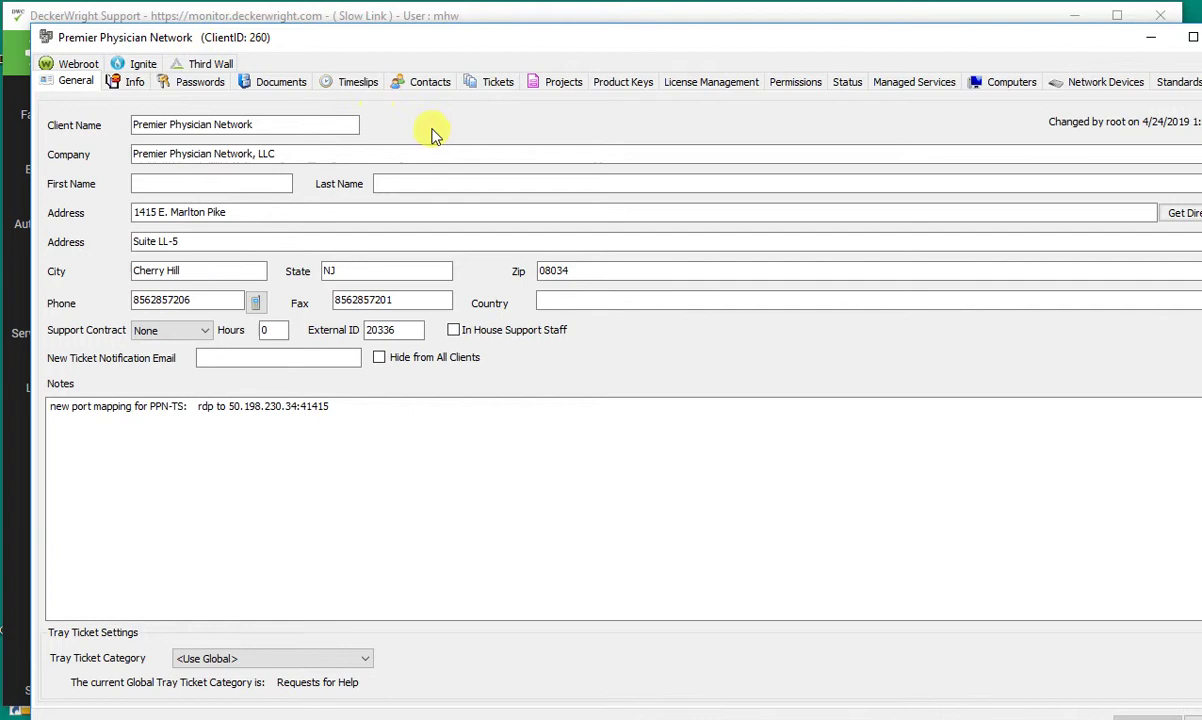
click(785, 85)
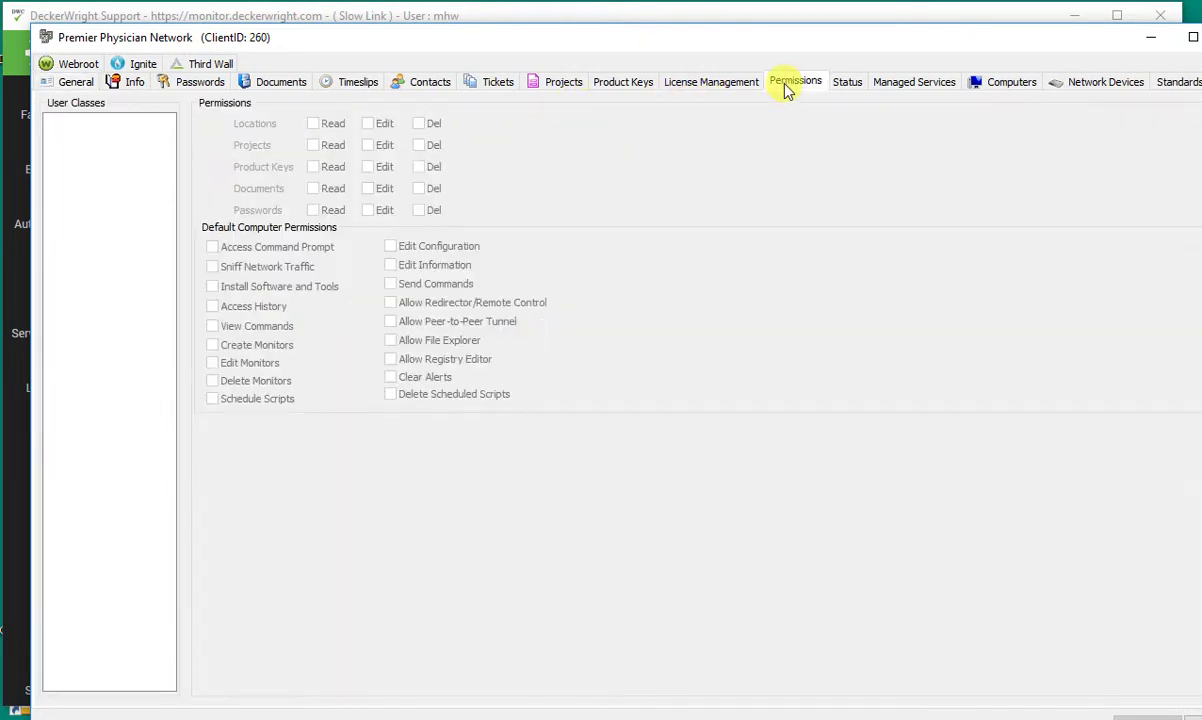
right_click(134, 188)
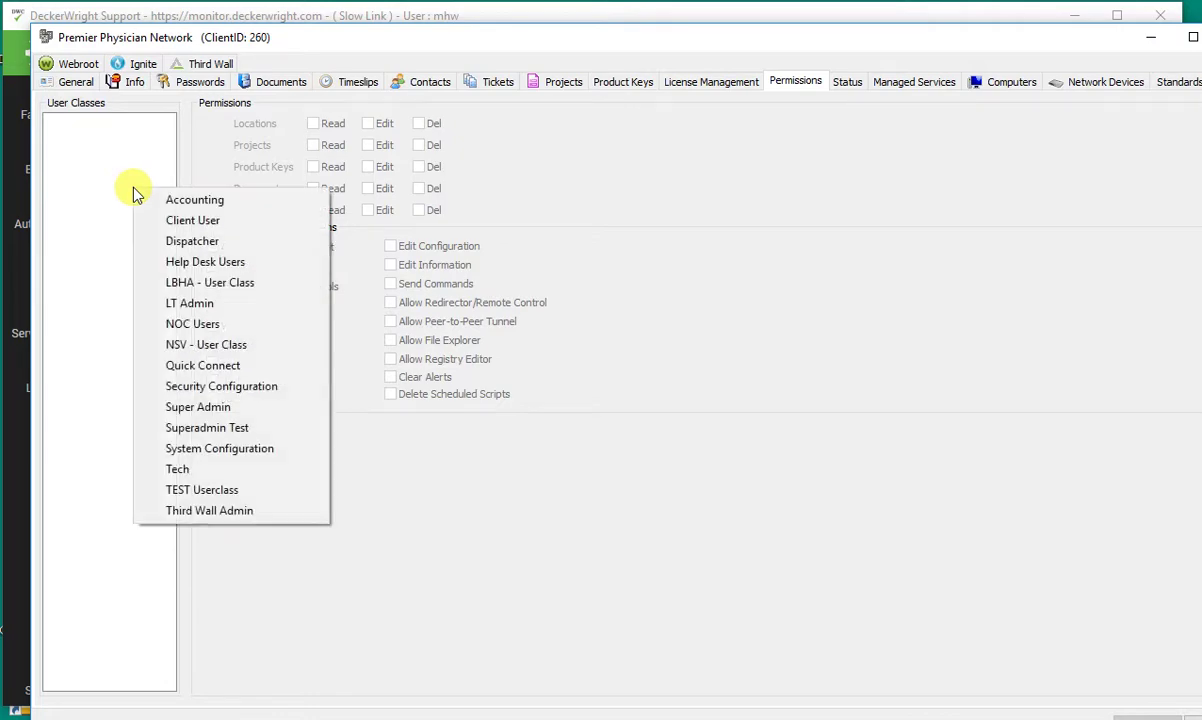
click(211, 284)
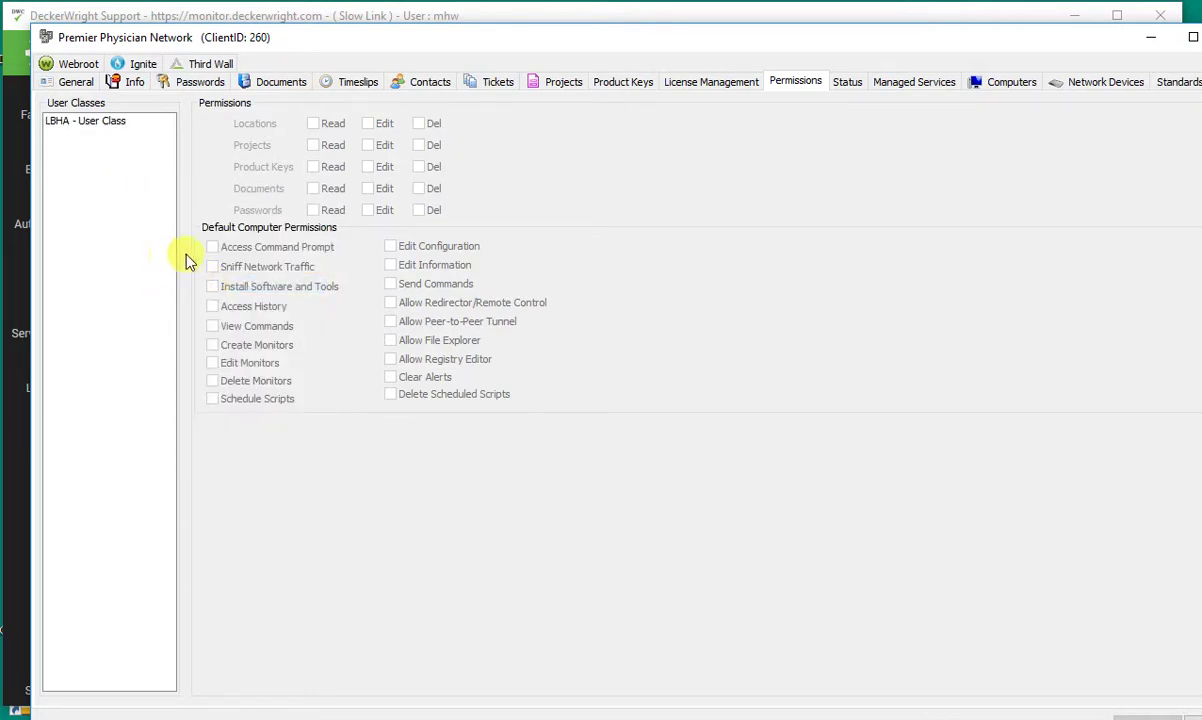
- Give LBHA - User Class read rights on Locations, Product Keys and Documents
click(108, 122)
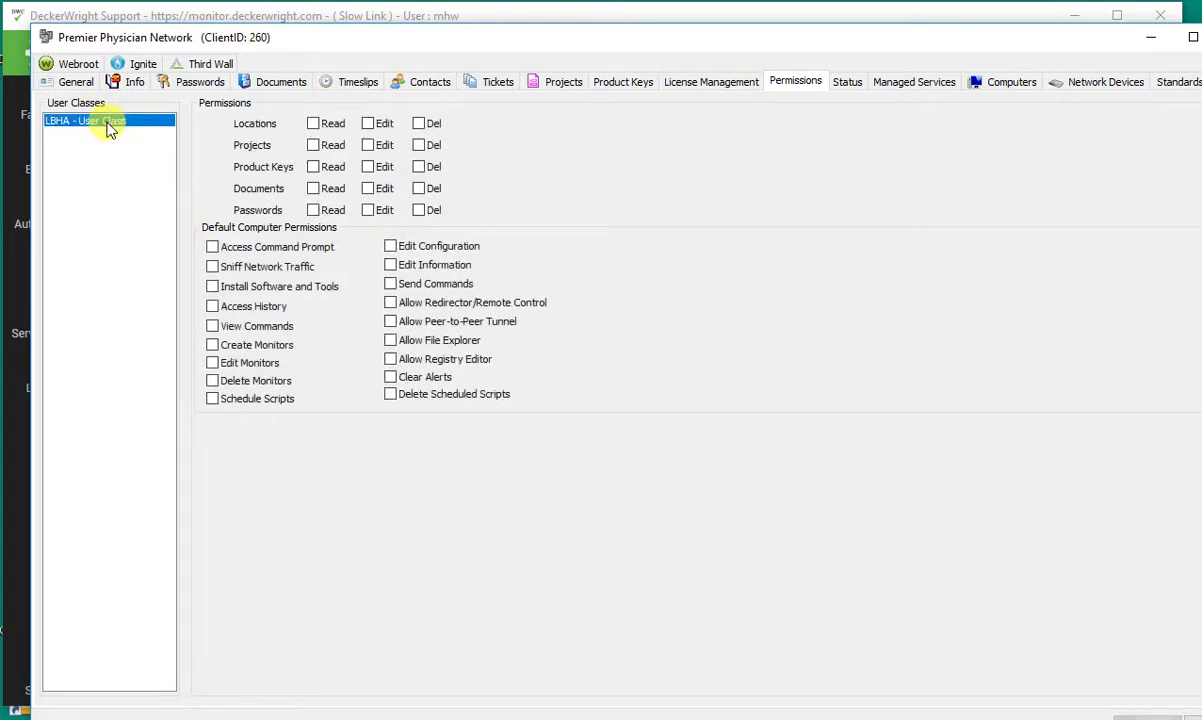
click(313, 124)
click(313, 167)
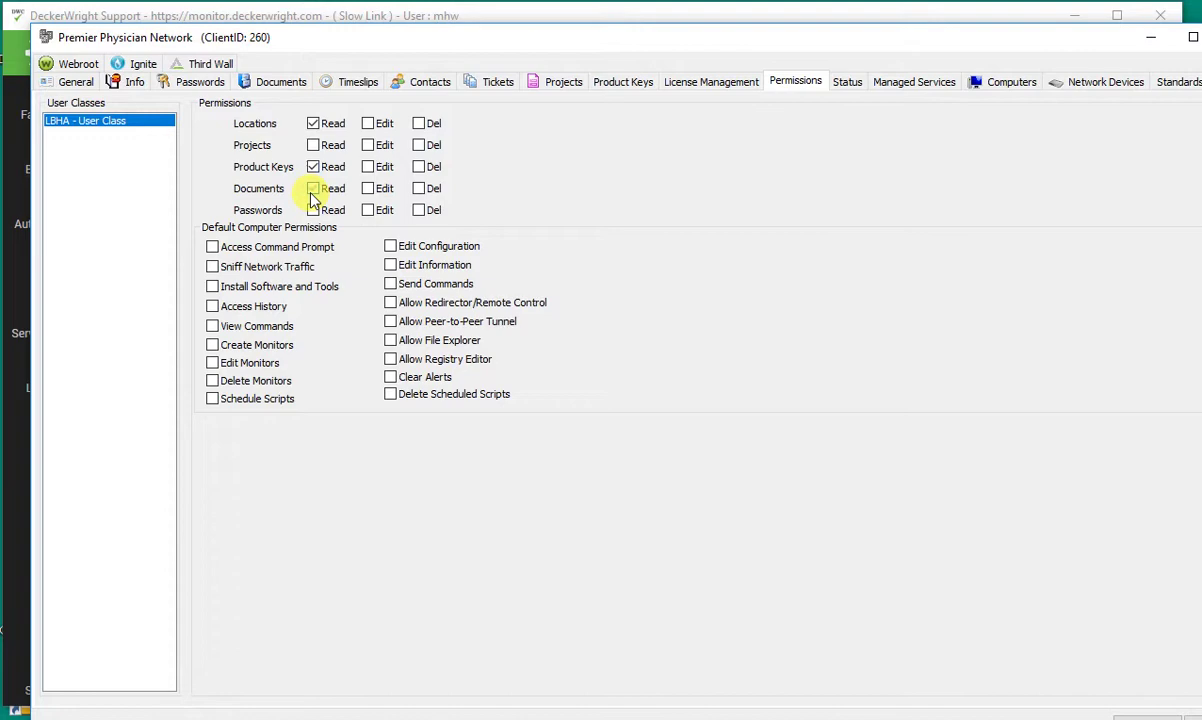
click(313, 189)
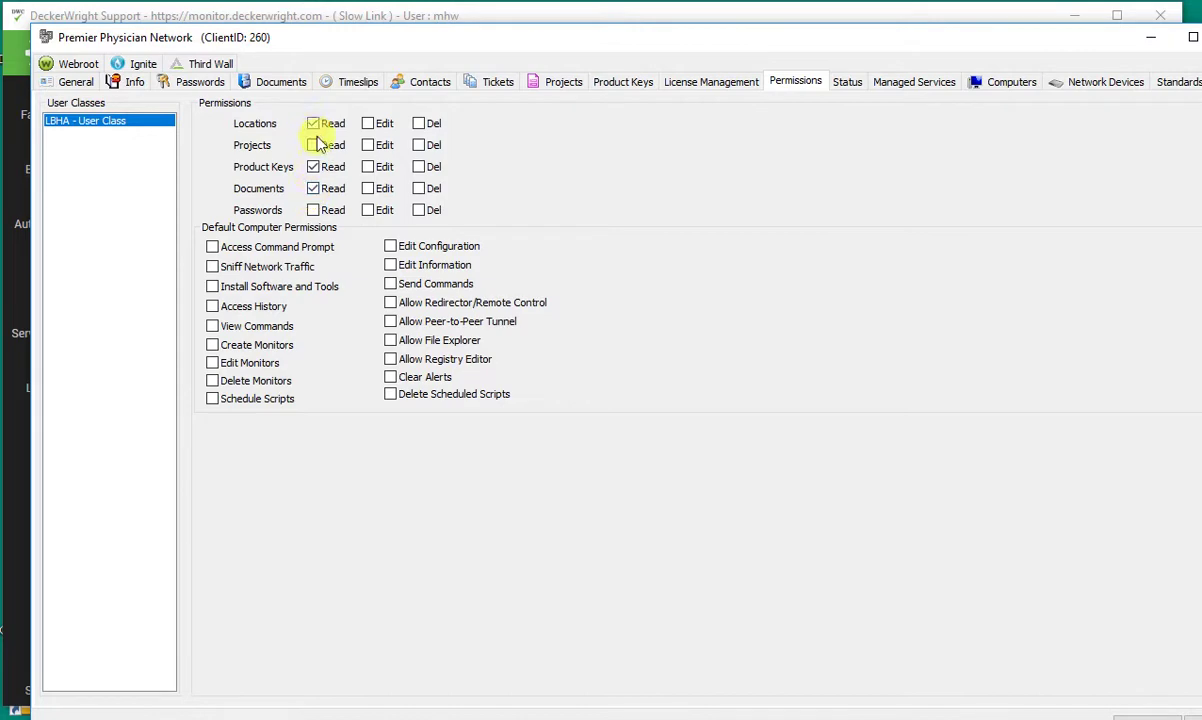
- Allow Redirector, Peer-to-Peer Tunnel, File Explorer, Command Prompt, History and View Commands
click(391, 304)
click(390, 322)
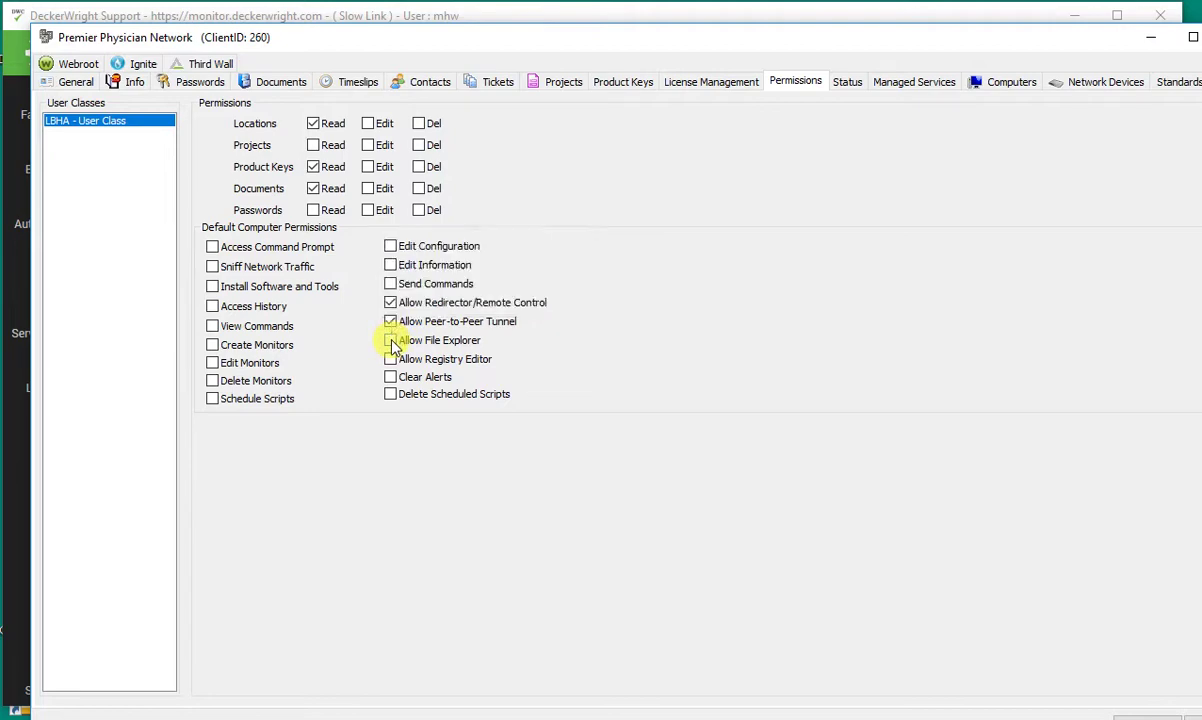
click(390, 341)
click(213, 248)
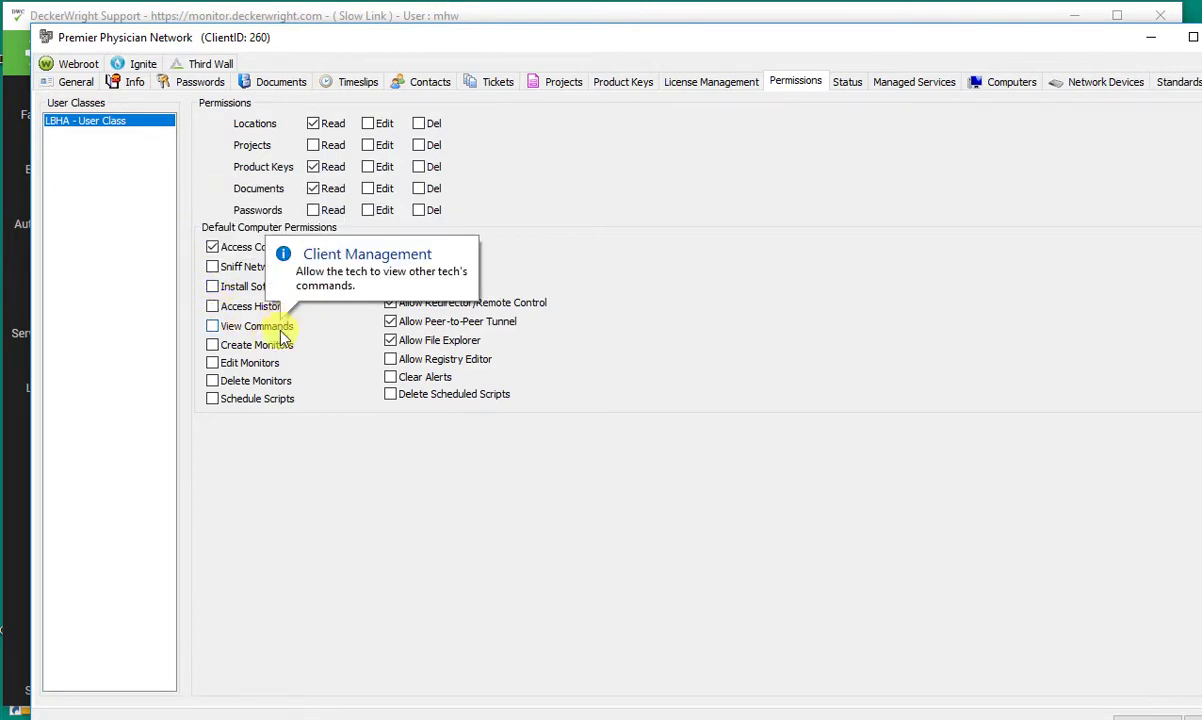
click(212, 306)
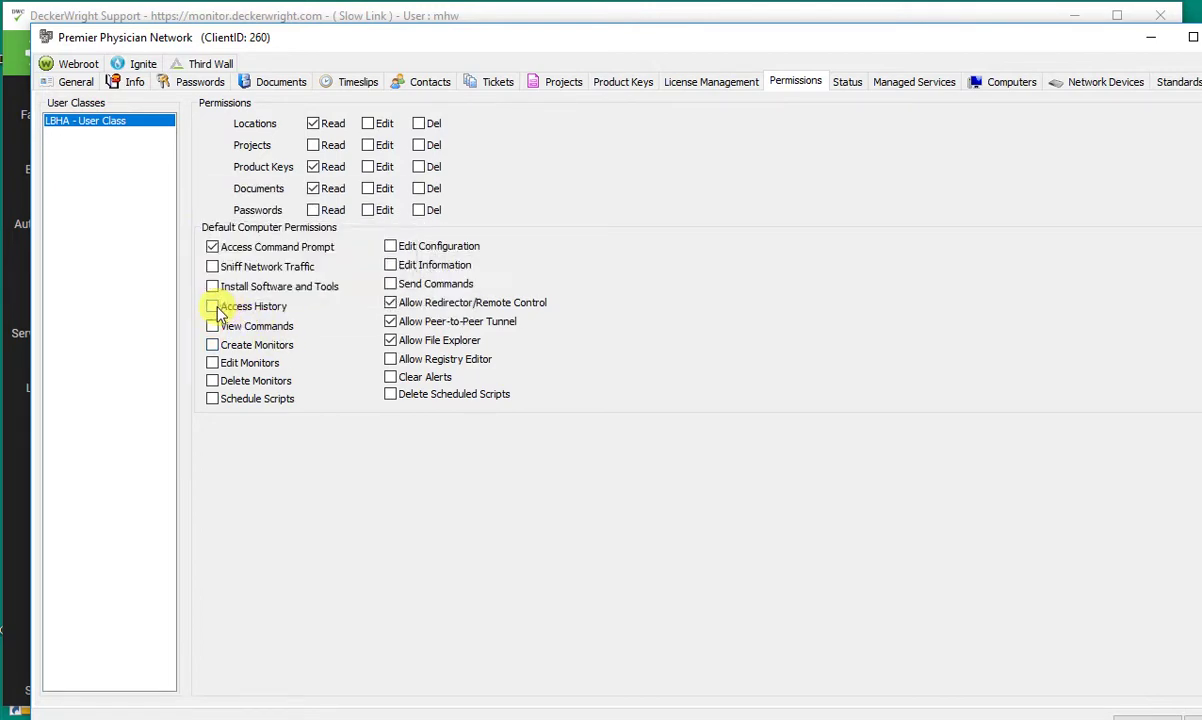
click(213, 327)
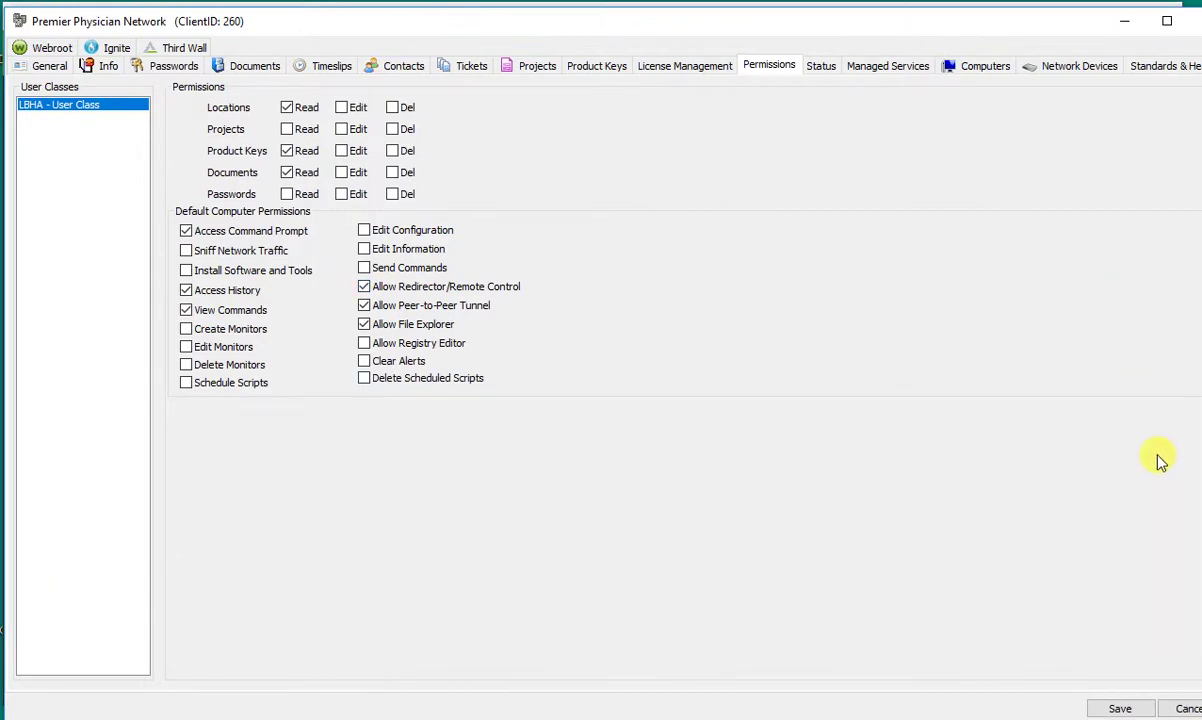
- Save the client's permission changes, minimize that window, and uncover the desktop icons
click(1136, 708)
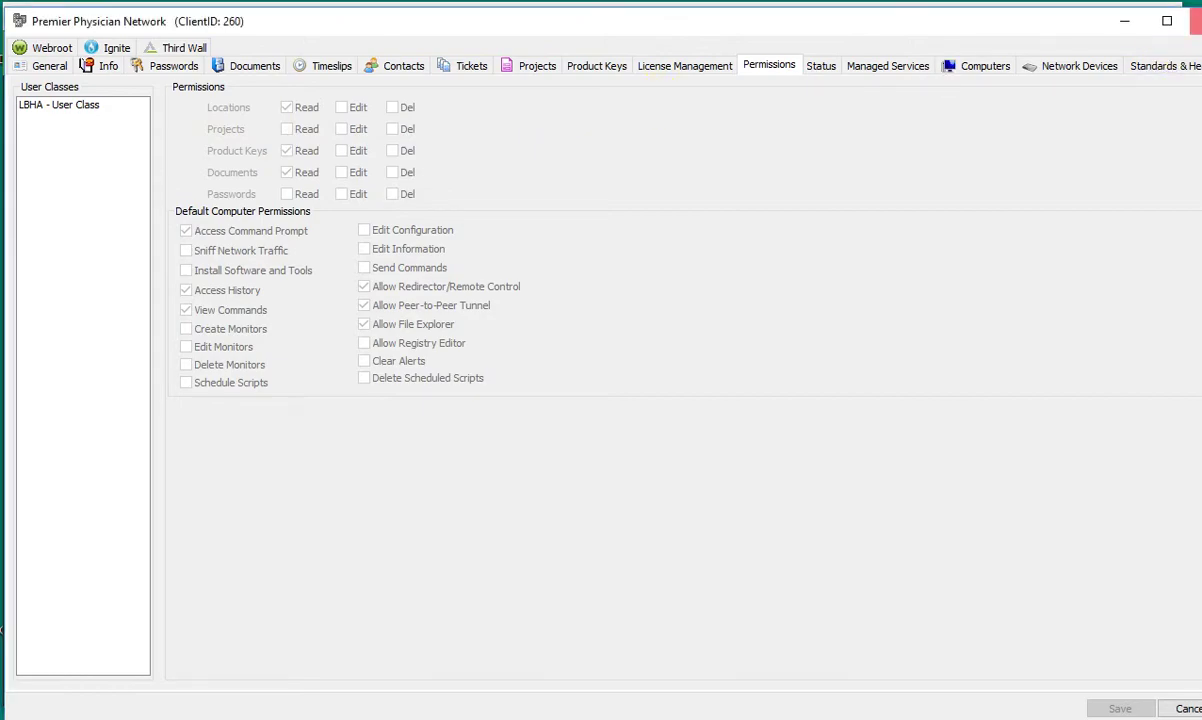
click(1124, 20)
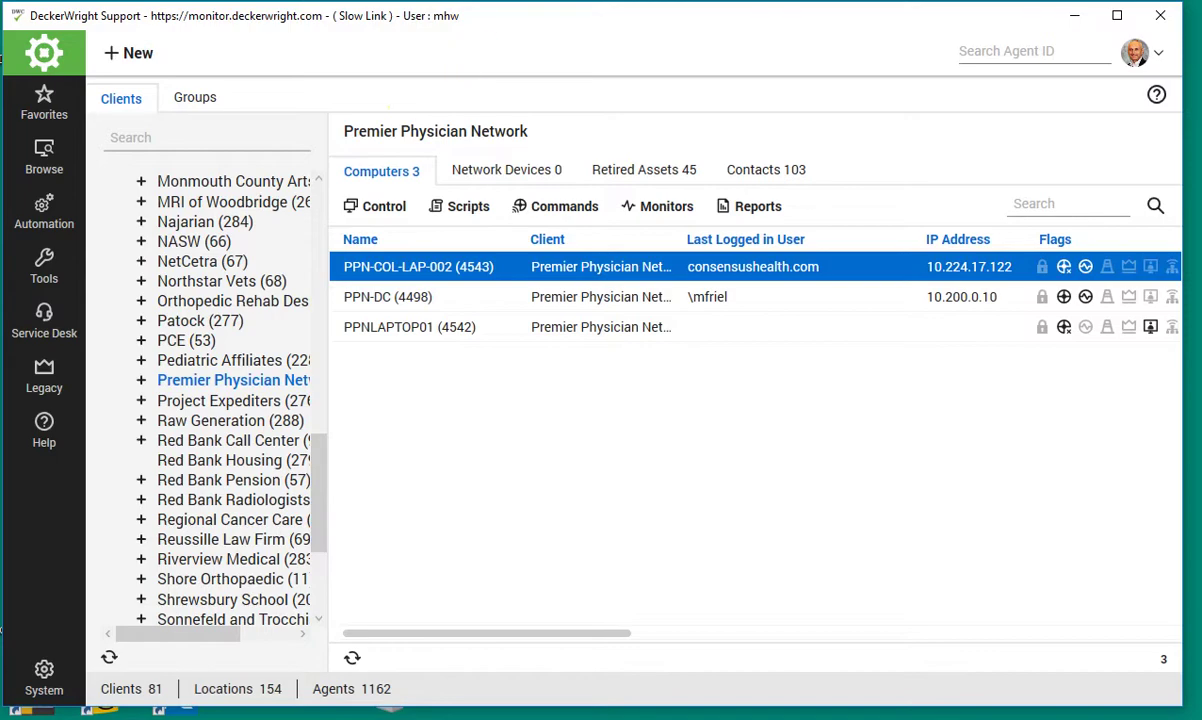
drag(488, 18, 546, 17)
click(27, 415)
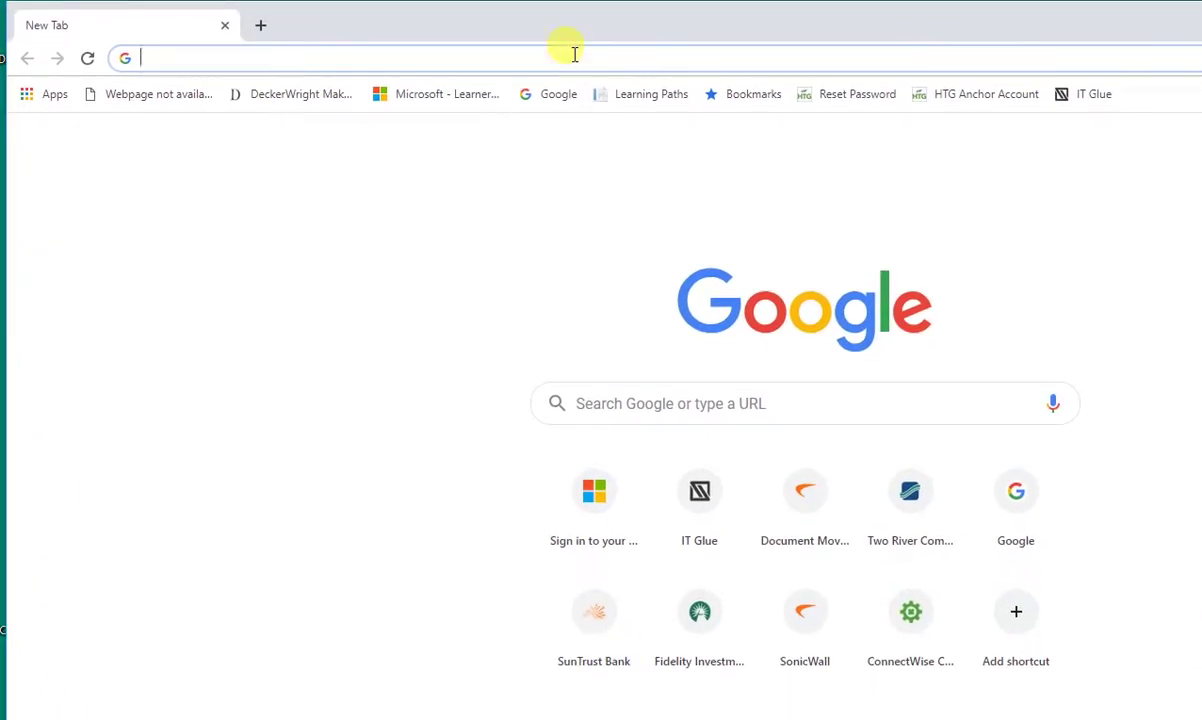
text(h)
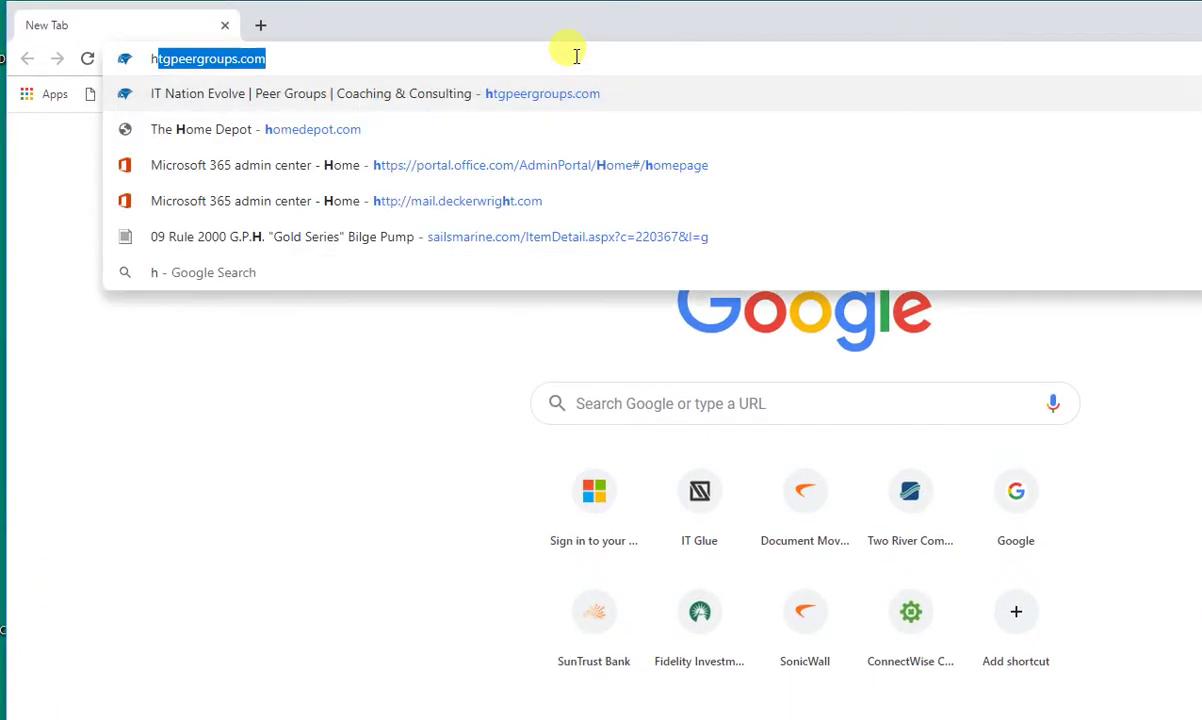
text(ttps://)
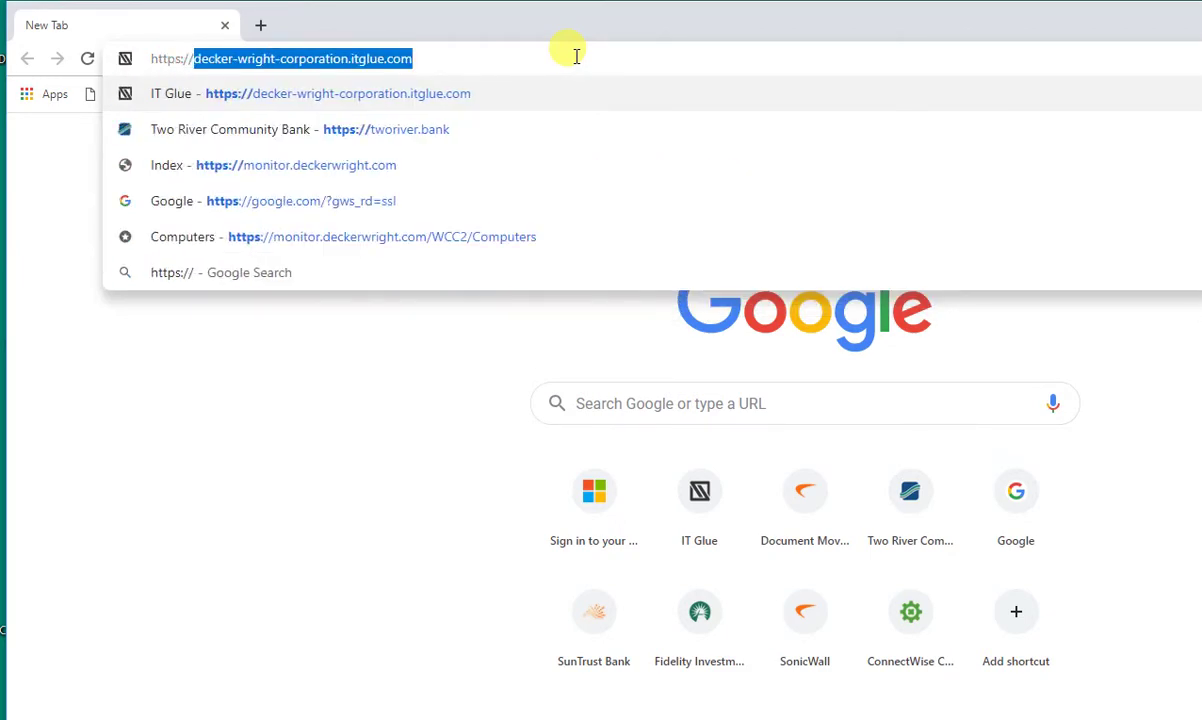
text(monitor.)
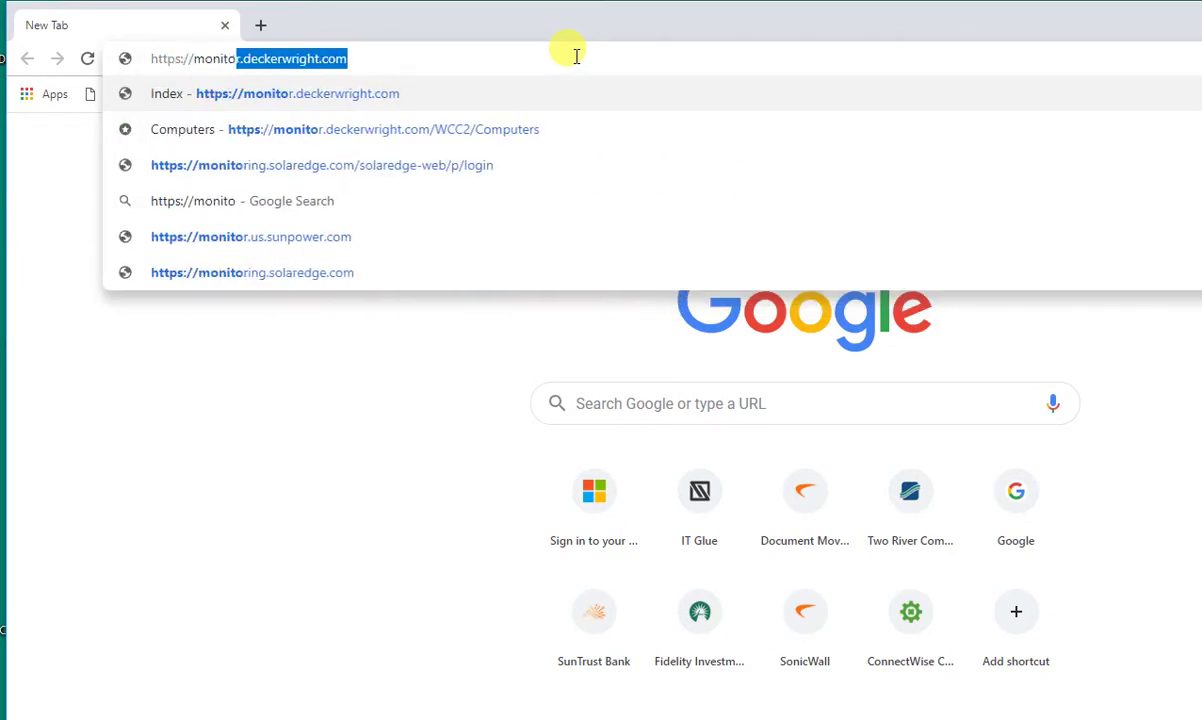
text(deckerwright.com)
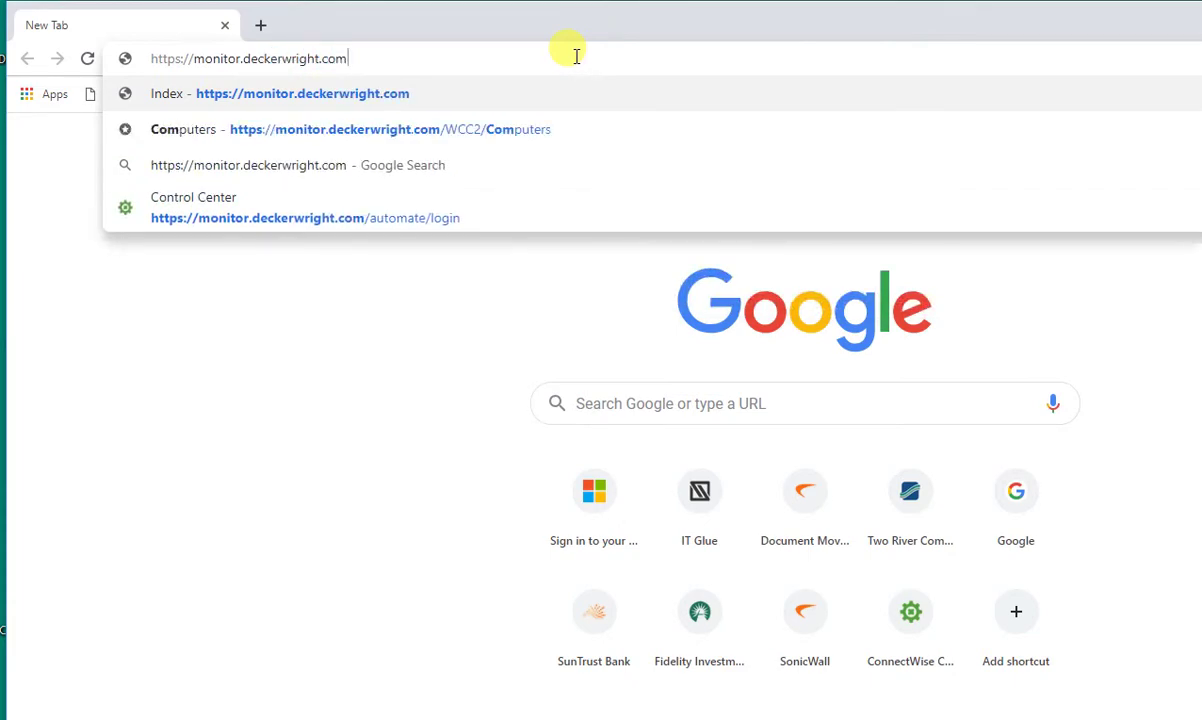
key(Return)
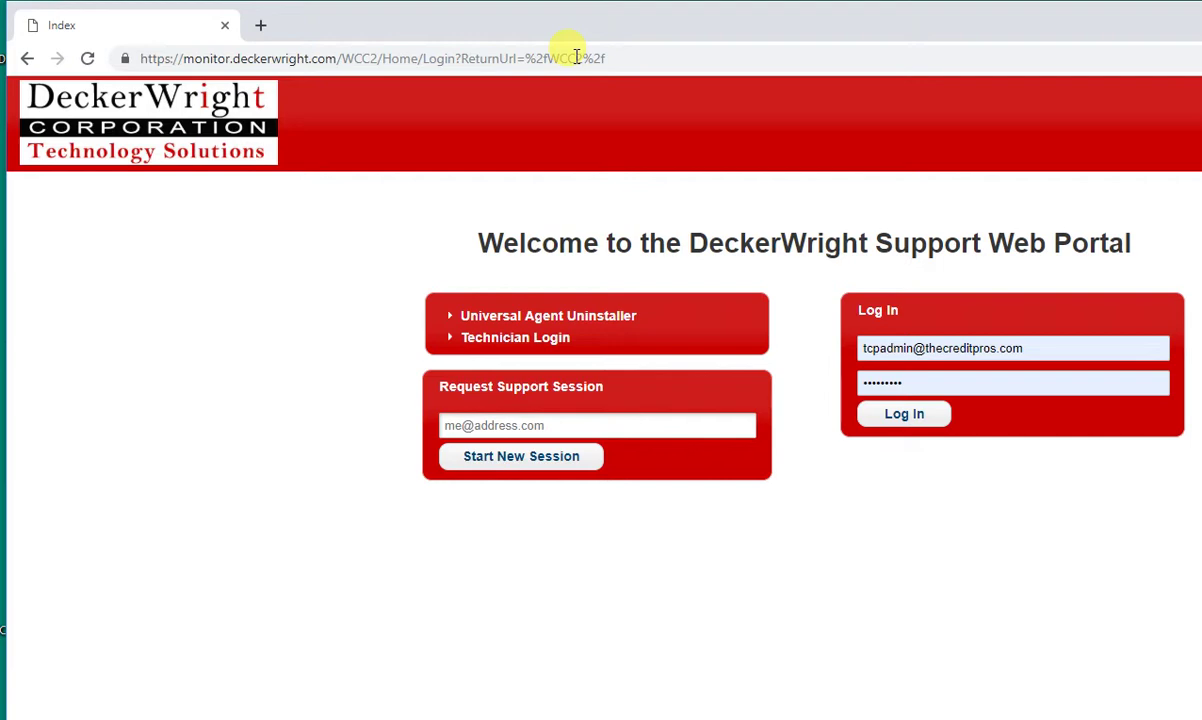
double_click(1022, 347)
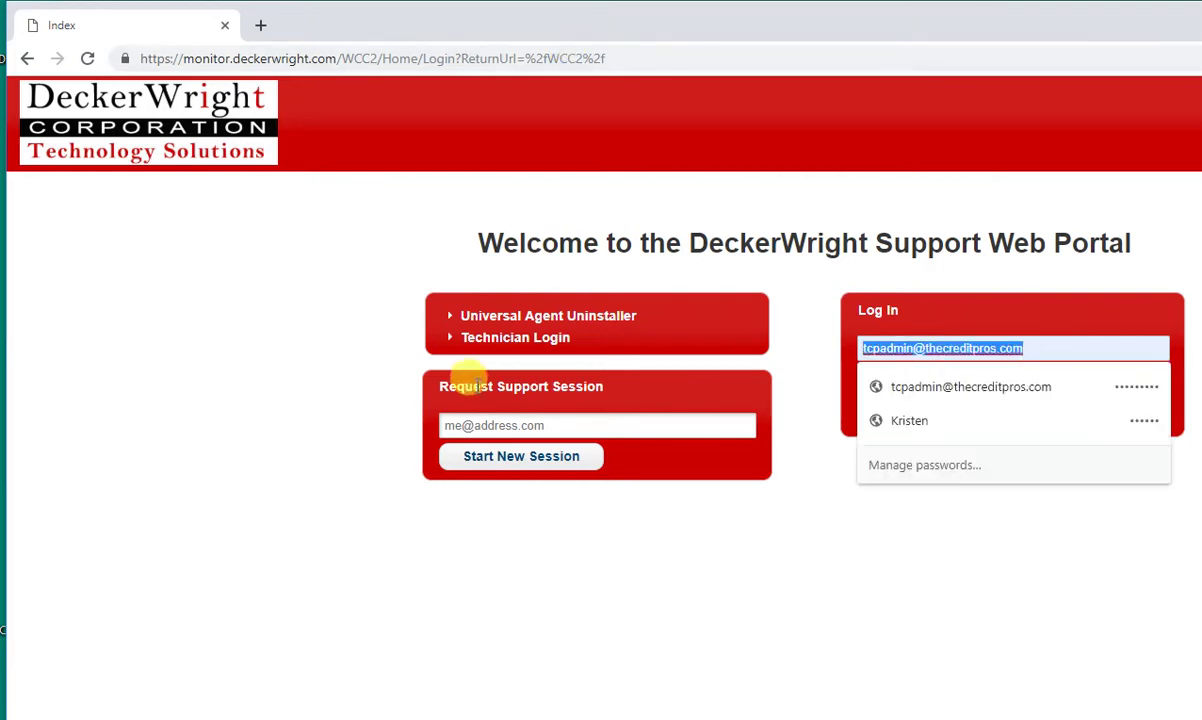
click(508, 340)
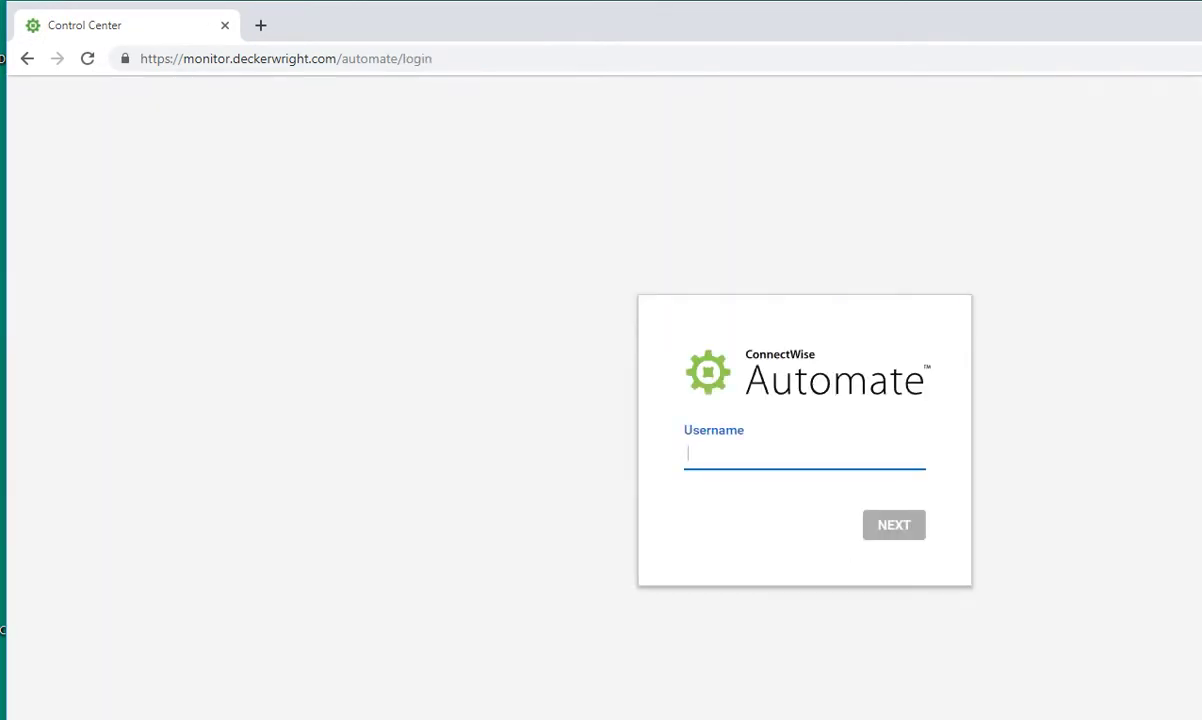
- Try logging in with username testuser and the account password
text(testuser)
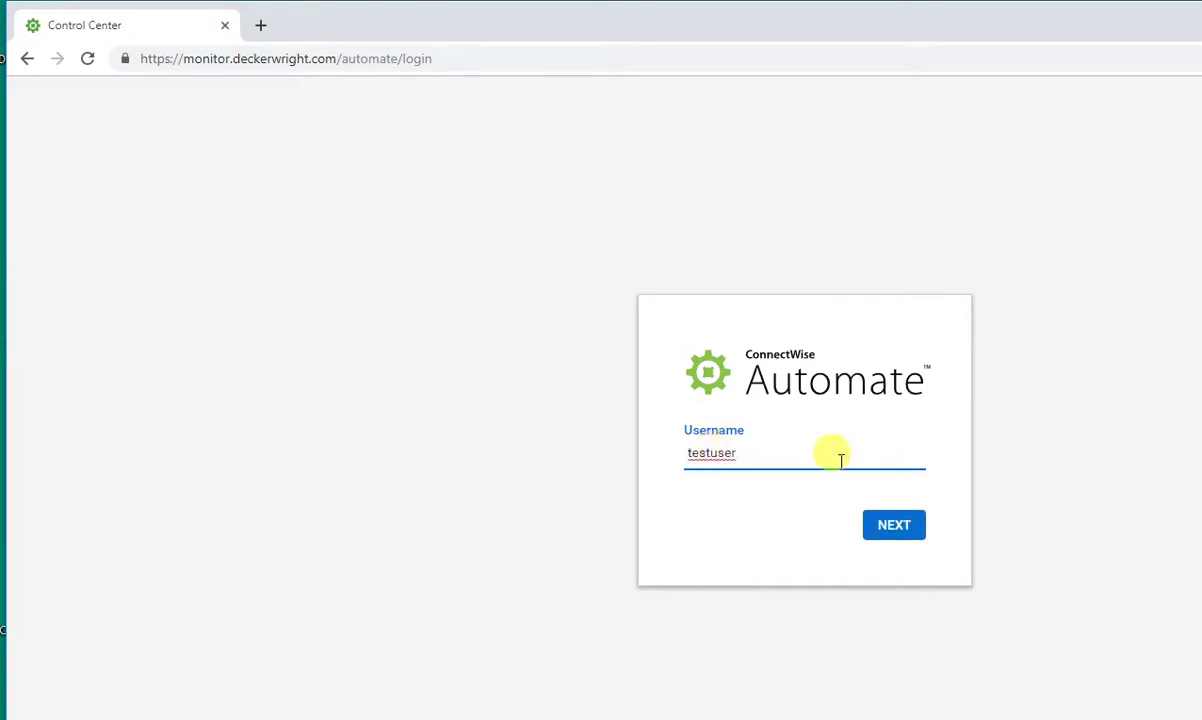
click(891, 527)
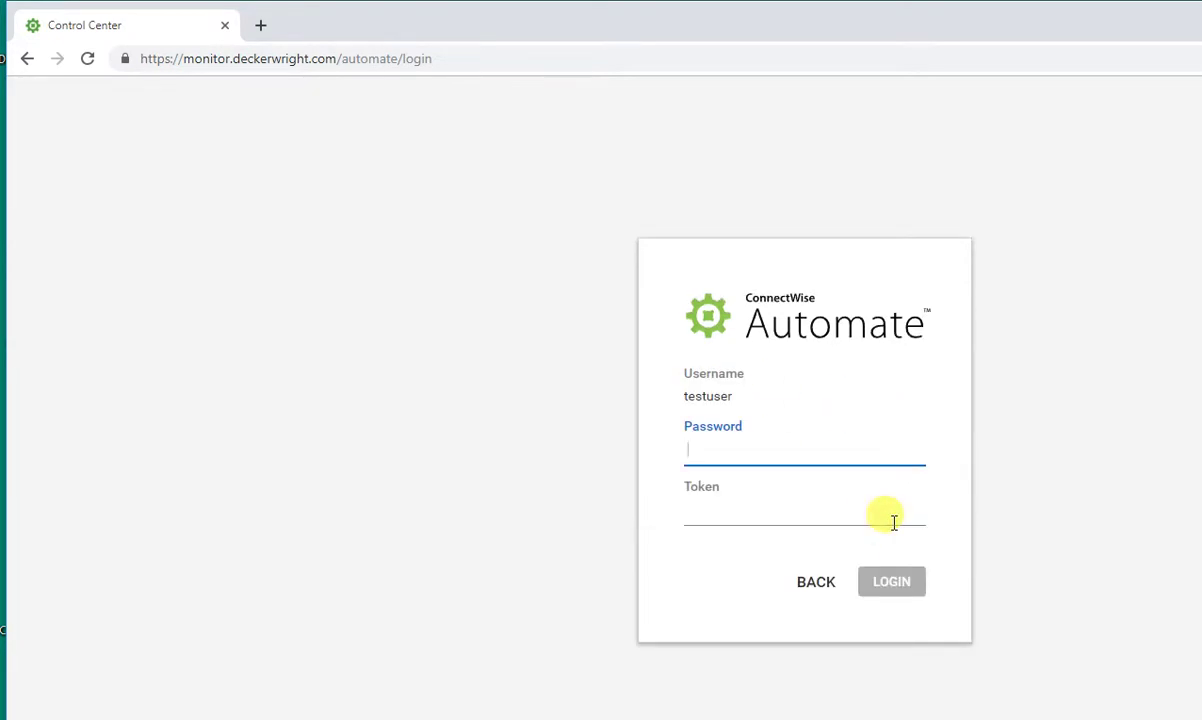
text(••••)
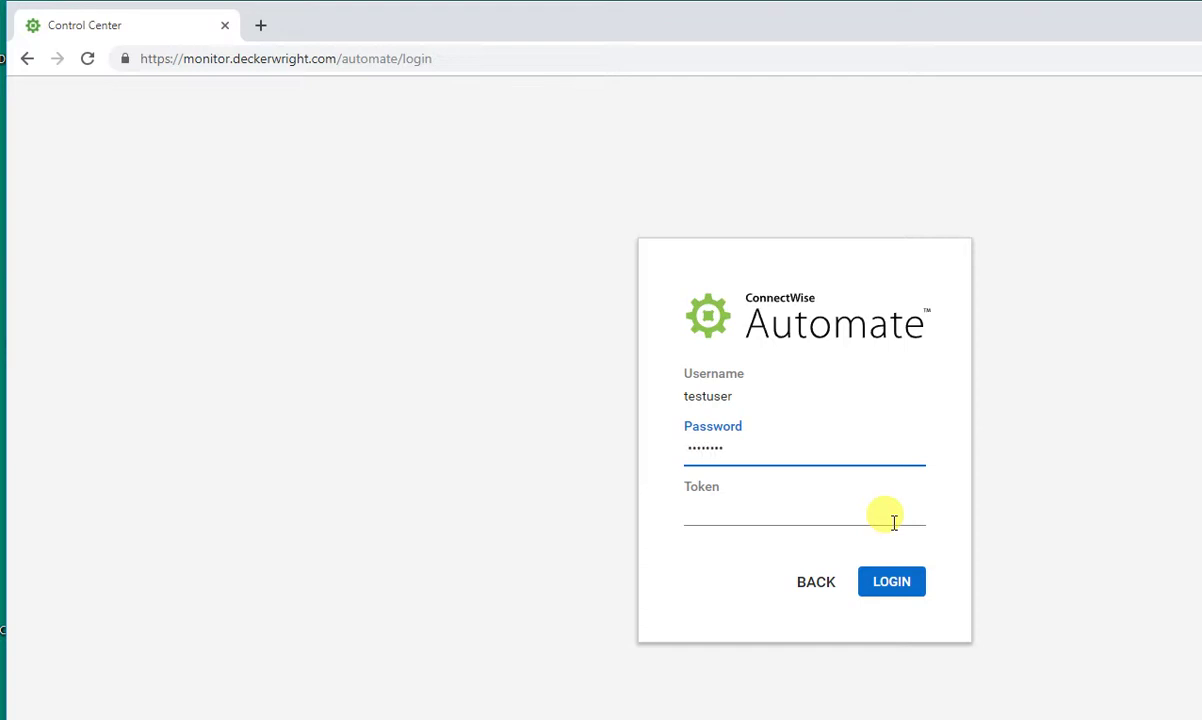
text(••••)
click(903, 585)
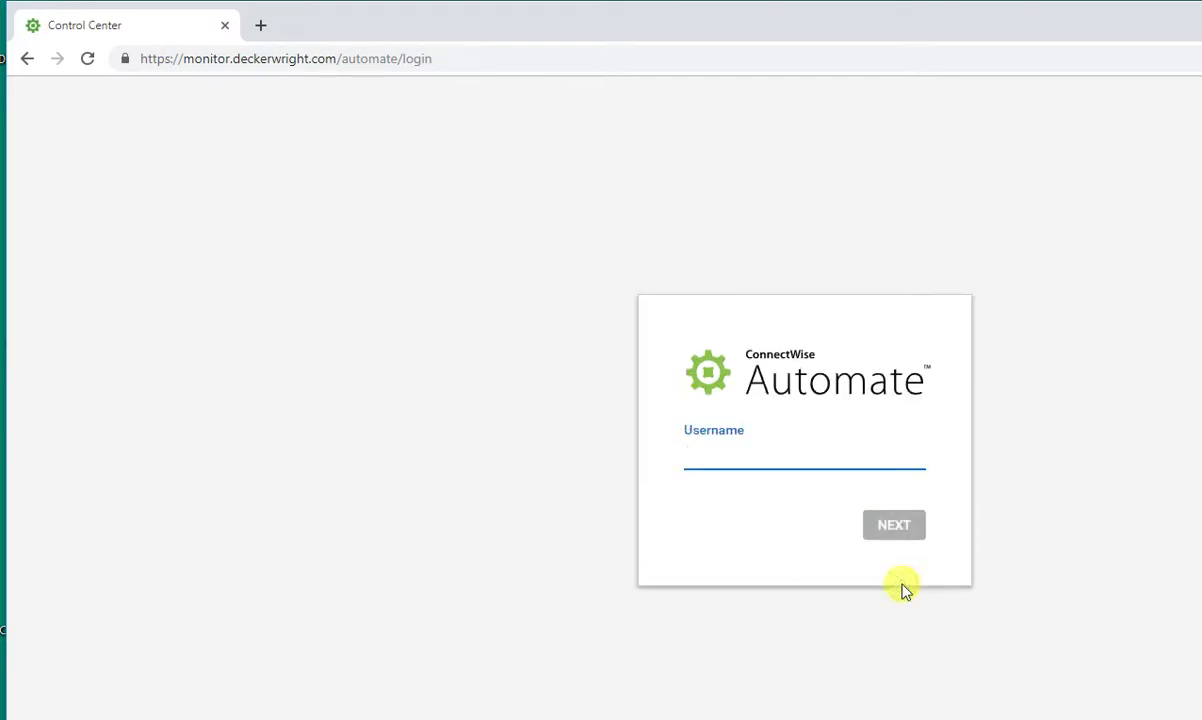
- Log in again with username TestUser and the account password
text(testuser)
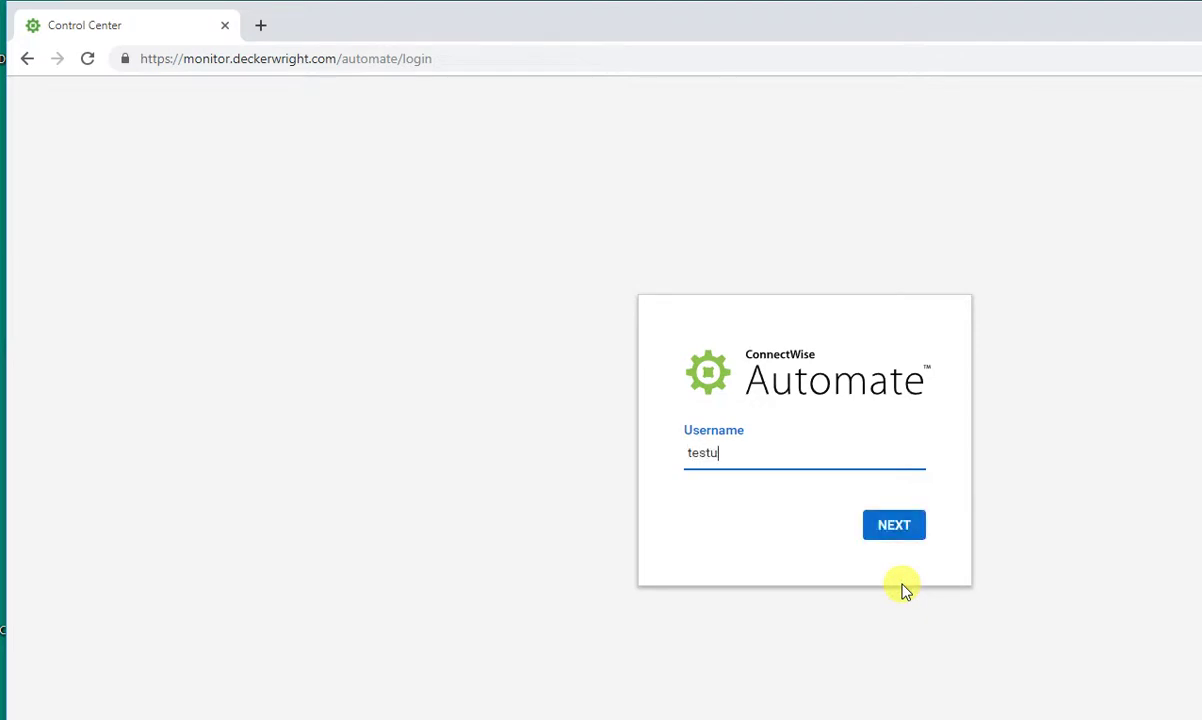
key(BackSpace)
key(BackSpace)
key(BackSpace)
key(BackSpace)
key(BackSpace)
key(BackSpace)
key(BackSpace)
key(BackSpace)
text(TestUser)
click(890, 527)
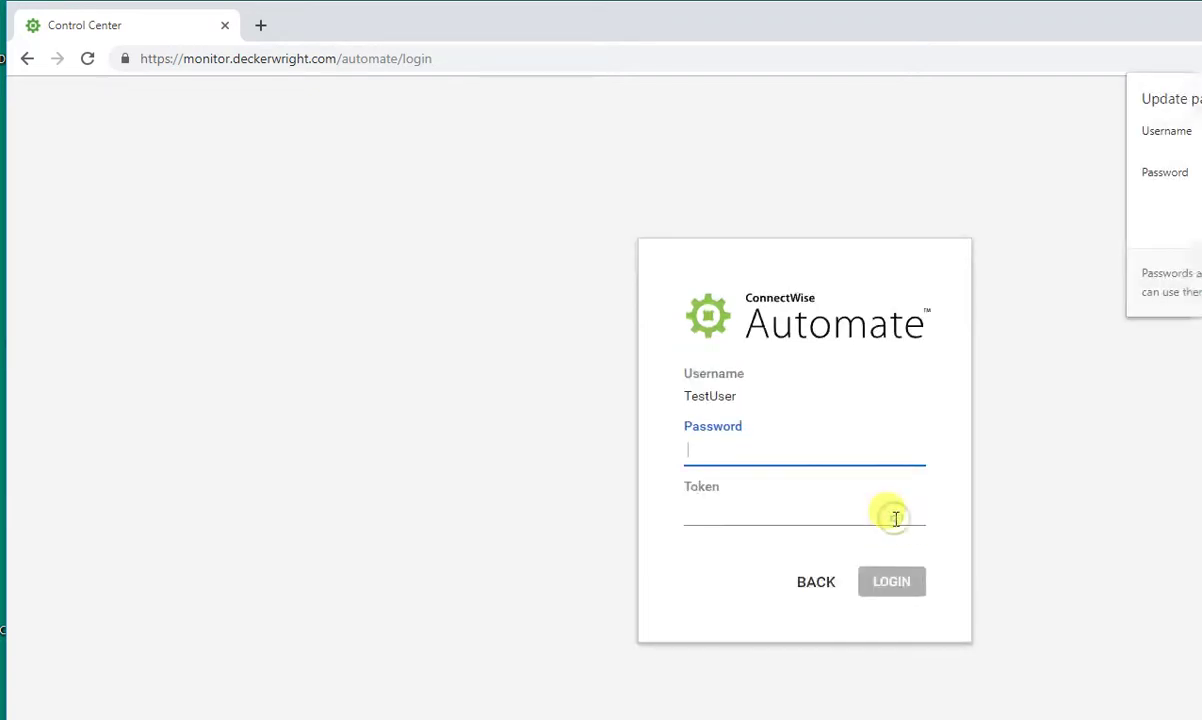
text(*)
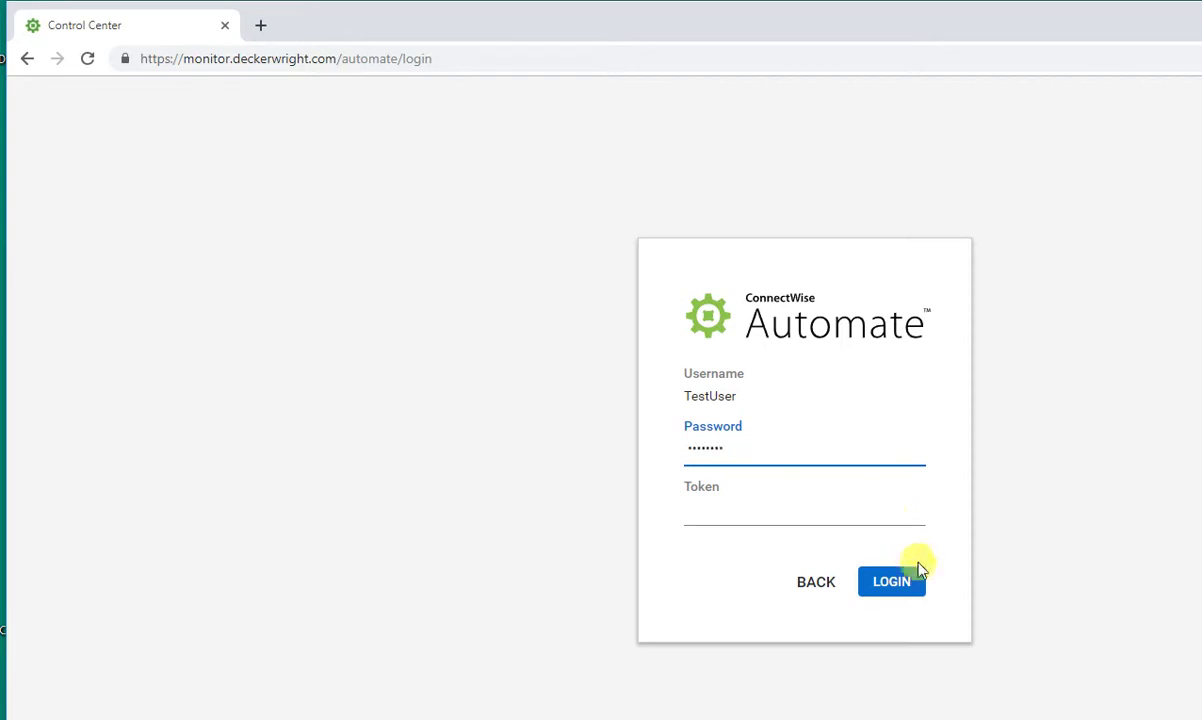
click(894, 585)
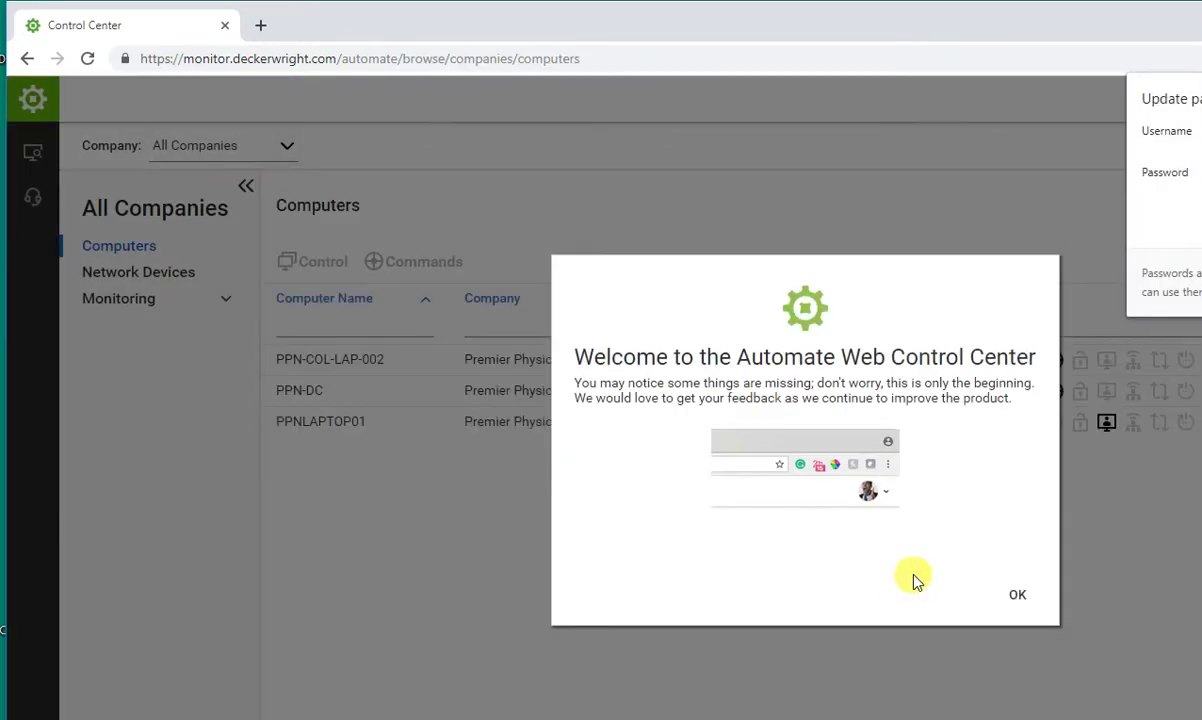
- Open the PPN-COL-LAP-002 dashboard, dismissing the Welcome message and the Forbidden error along the way
click(1016, 595)
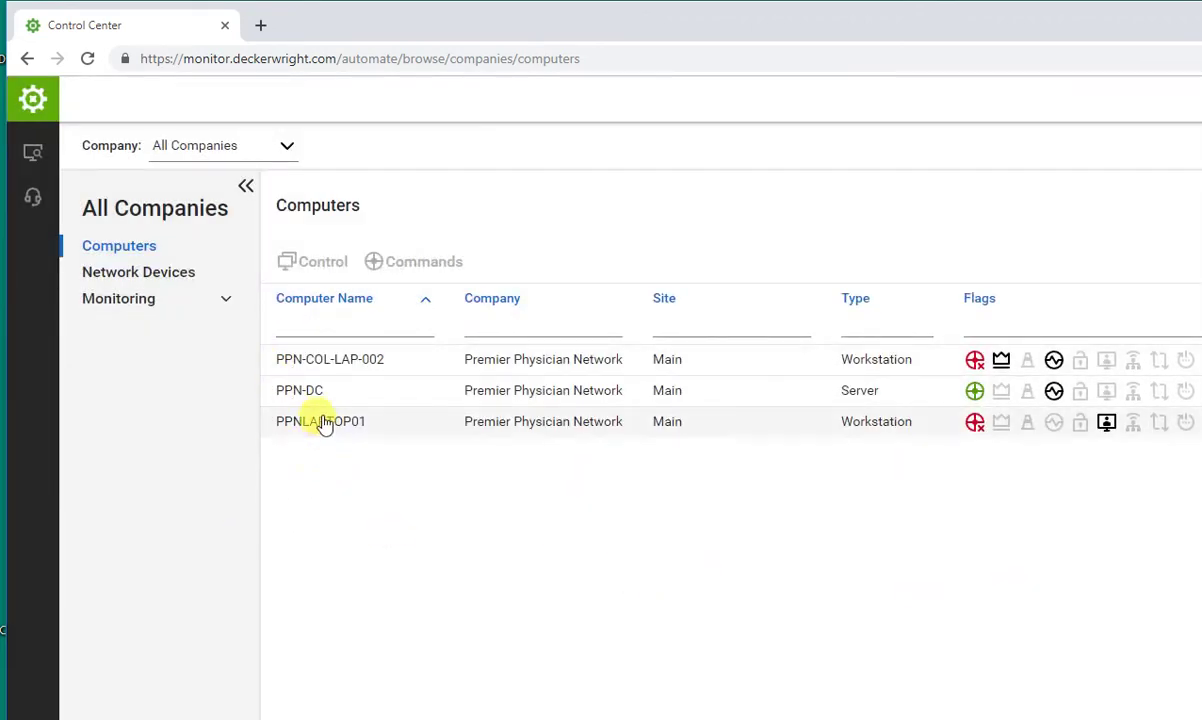
click(324, 360)
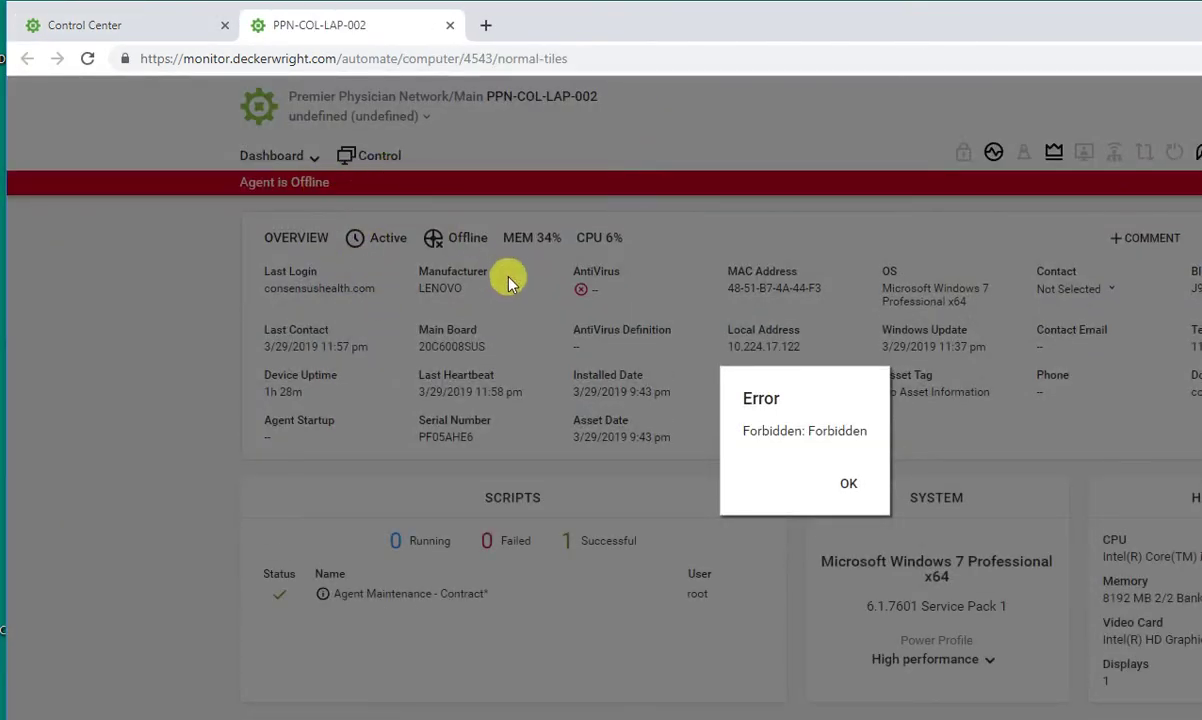
click(848, 486)
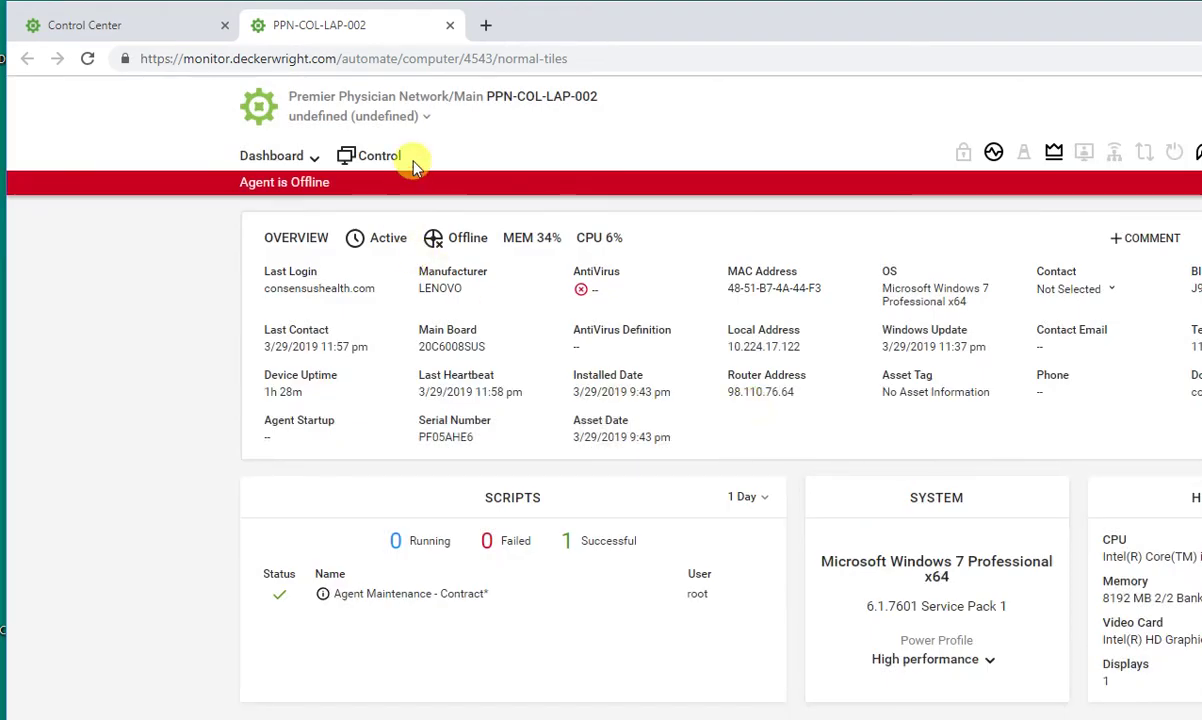